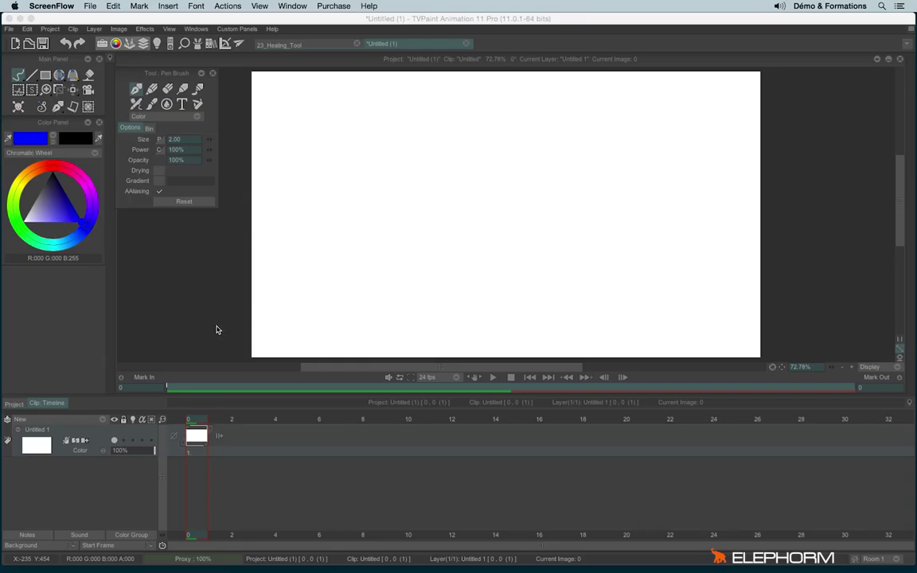
Preview the Color mode list and the Pencil, Mechanical Pen, Air Brush, Text and Pen brushes, then select Paint Bucket.
click(149, 119)
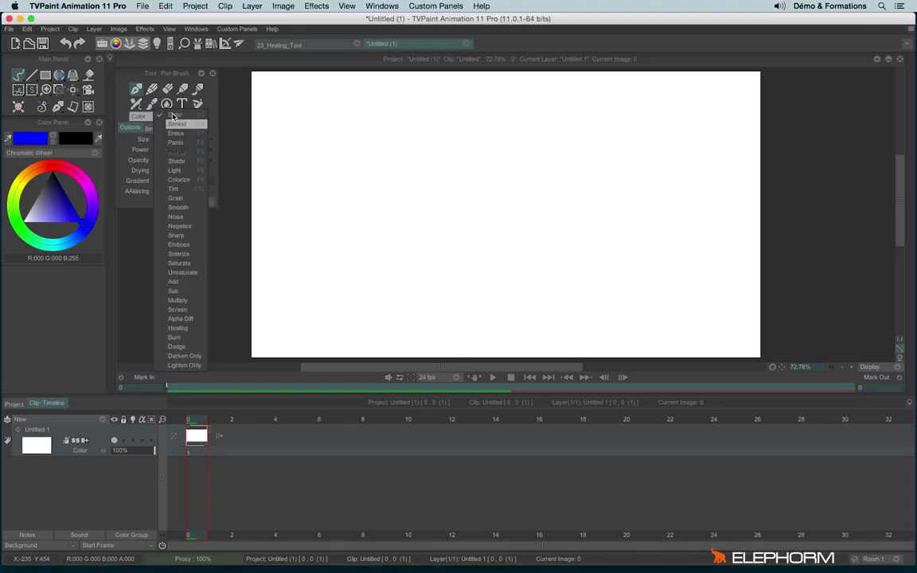
click(144, 113)
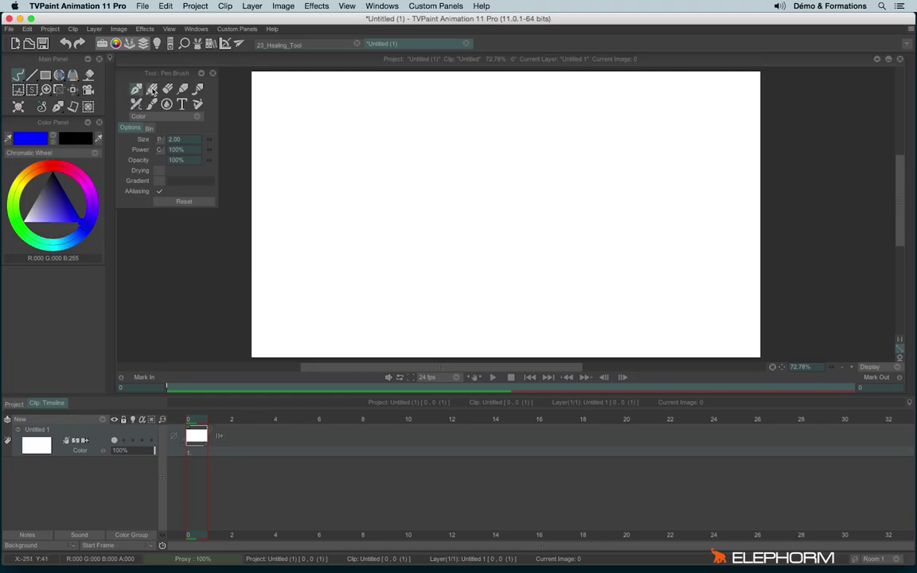
click(152, 89)
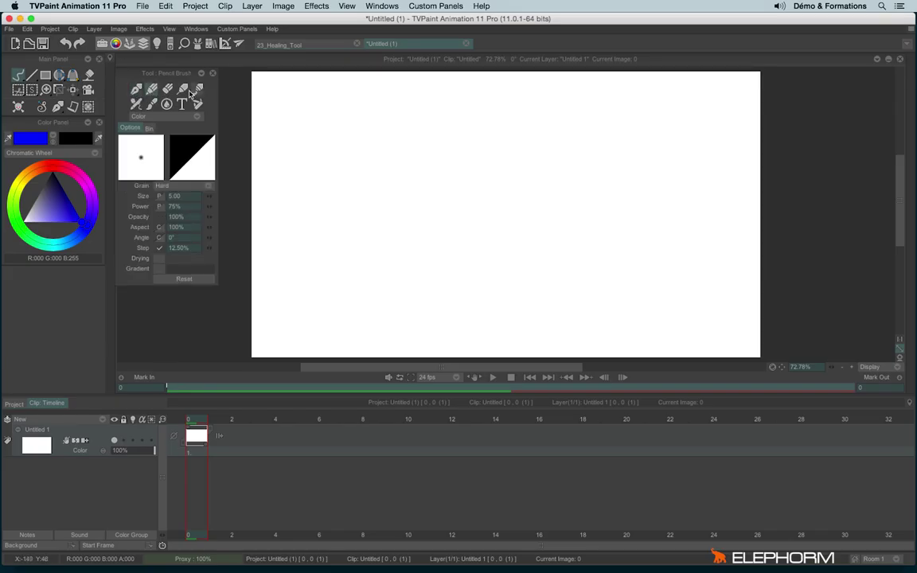
click(183, 88)
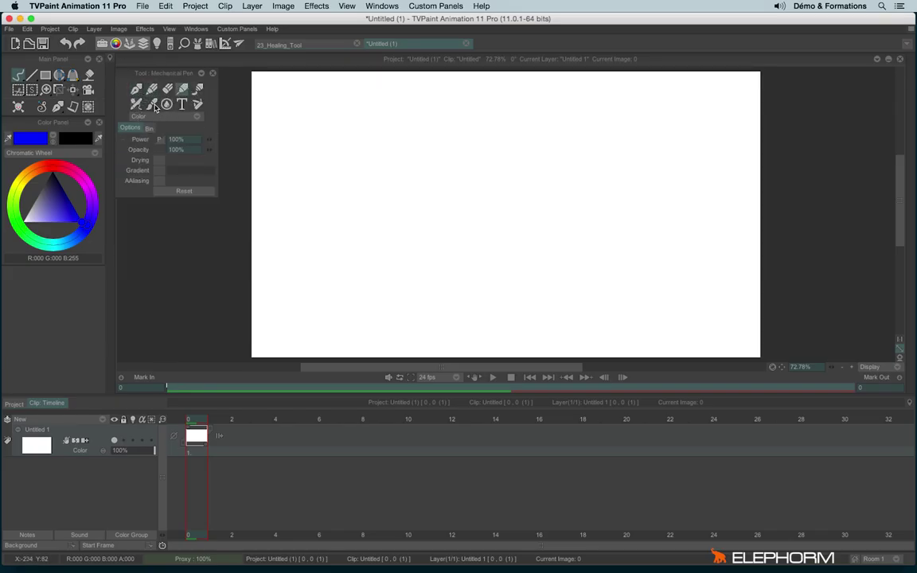
click(136, 104)
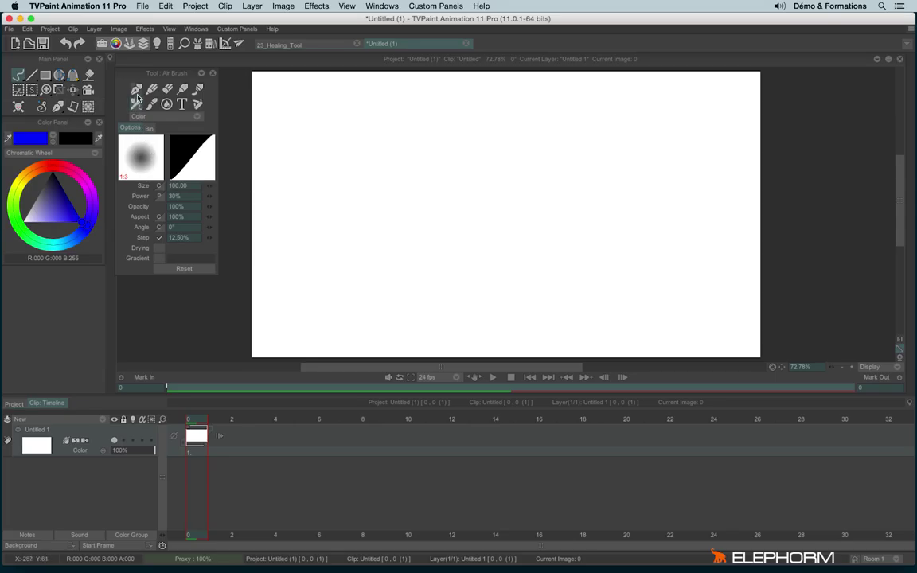
click(182, 104)
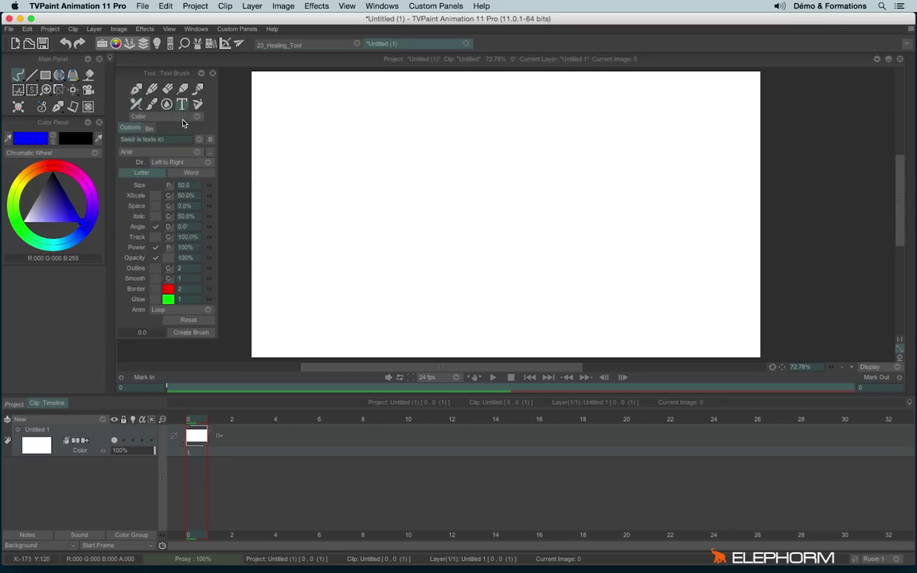
click(136, 89)
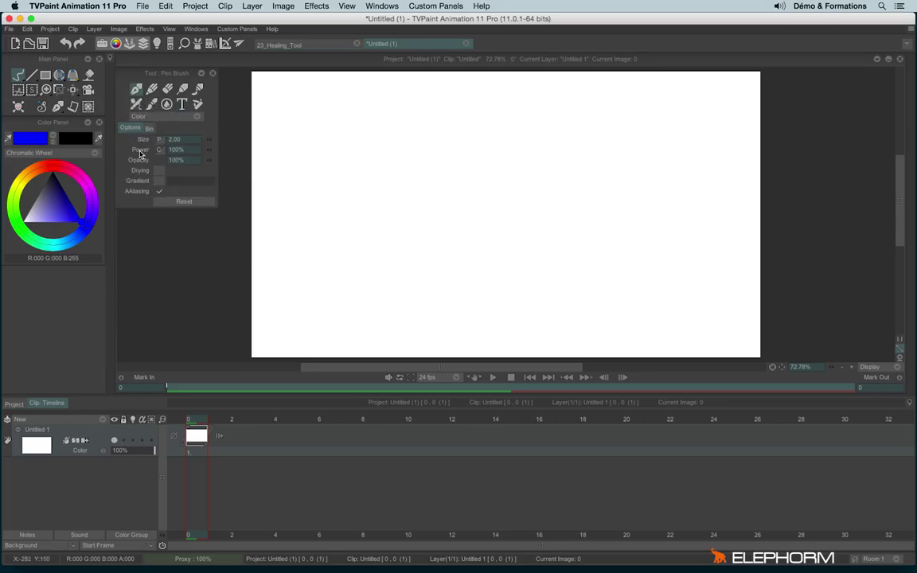
click(88, 74)
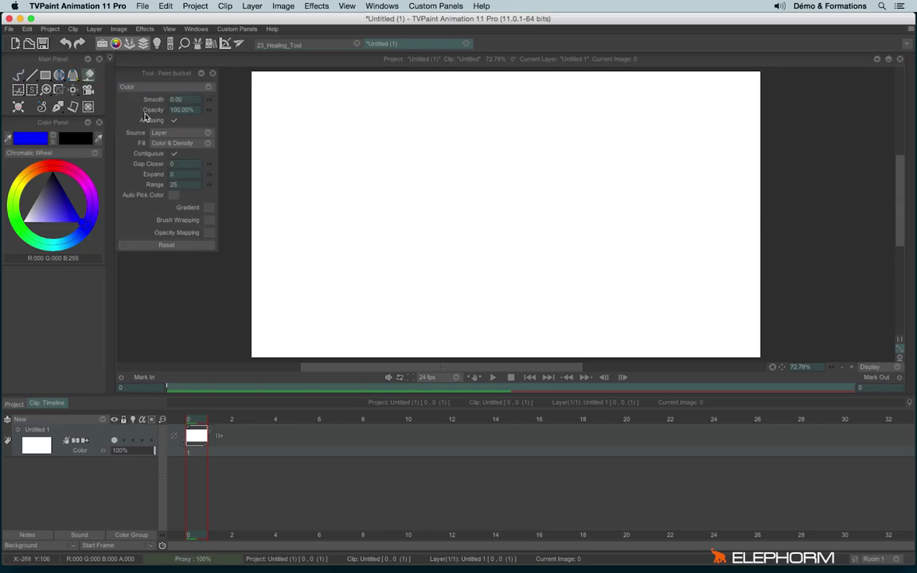
Check the Paint Bucket and Filling Shape drawing-mode lists, leaving Color mode unchanged.
click(144, 89)
click(47, 76)
click(159, 88)
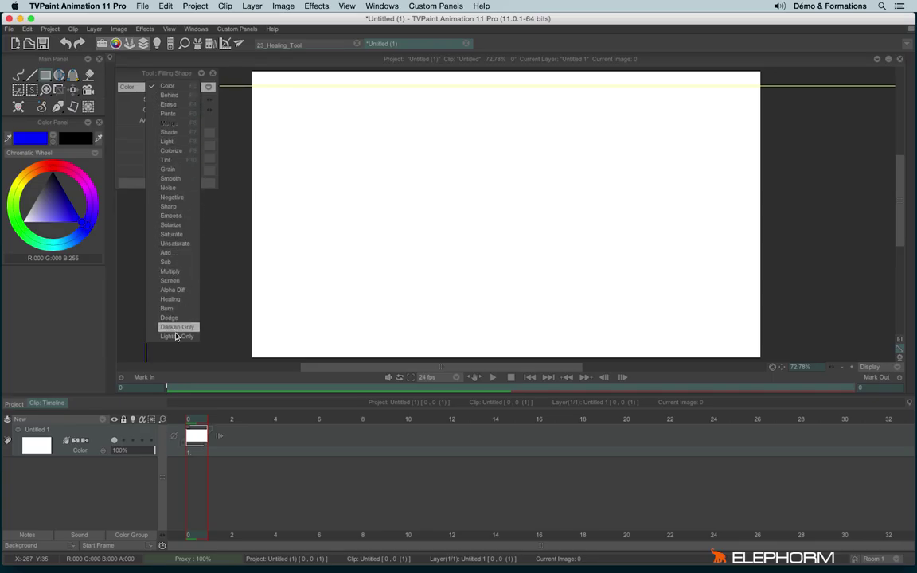
click(140, 81)
Try the filled shape variant, then set the first tool slot back to Pen Brush.
right_click(19, 74)
click(71, 117)
click(143, 87)
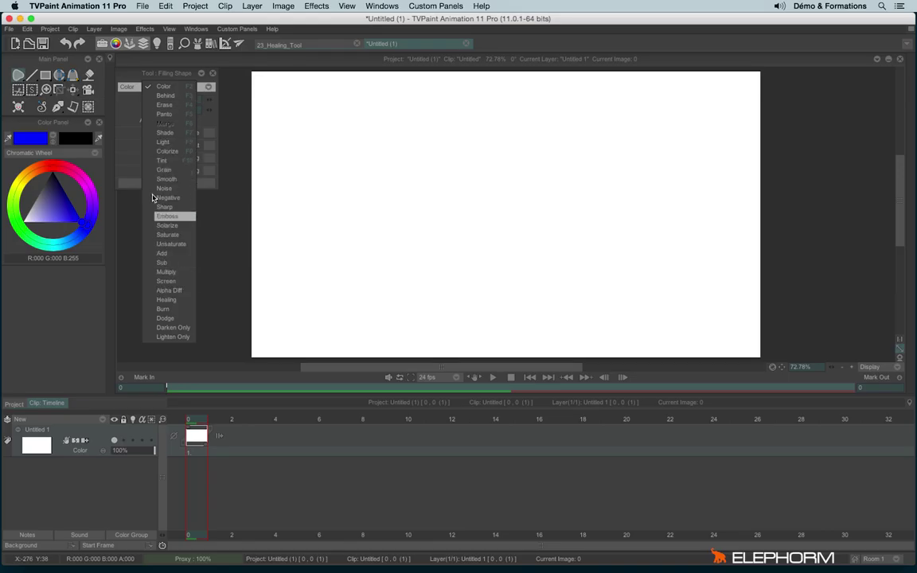
click(107, 89)
right_click(17, 78)
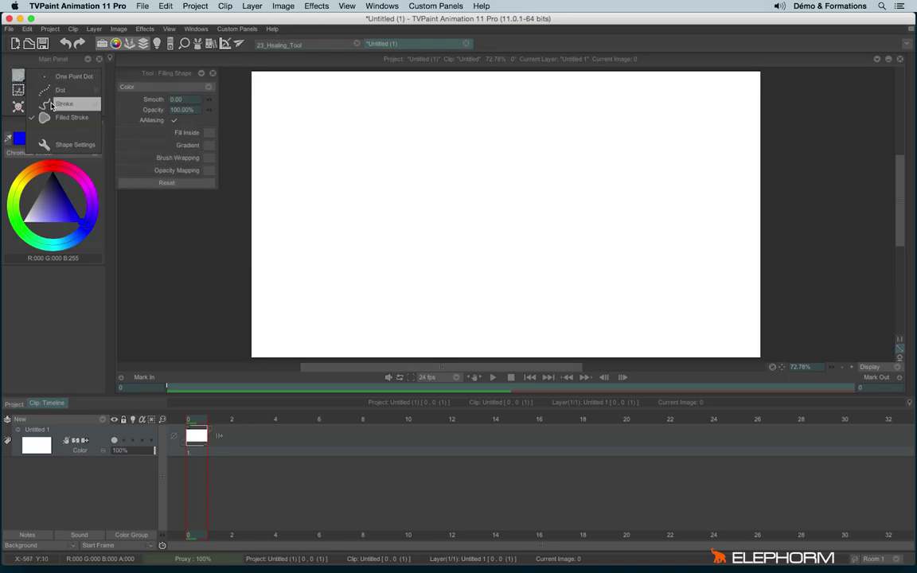
click(69, 101)
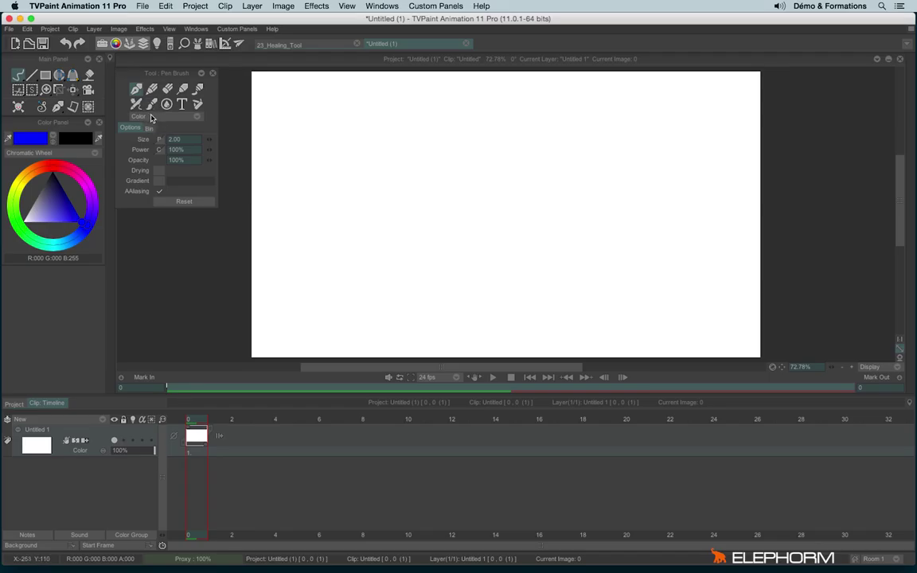
Draw a looping blue freehand scribble across the left side of the canvas with the Pen Brush.
mouse_move(351, 125)
mouse_down()
mouse_move(342, 148)
mouse_move(364, 193)
mouse_move(407, 242)
mouse_move(456, 206)
mouse_move(402, 148)
mouse_move(394, 284)
mouse_move(354, 201)
mouse_move(413, 228)
mouse_up()
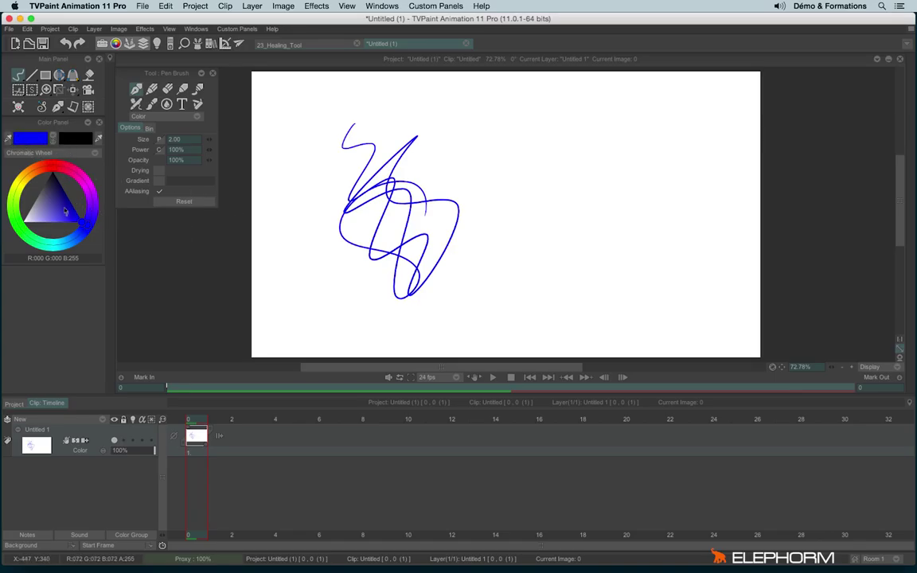
Pick magenta as colour A and bright green as colour B, then swap them so green is main.
click(71, 158)
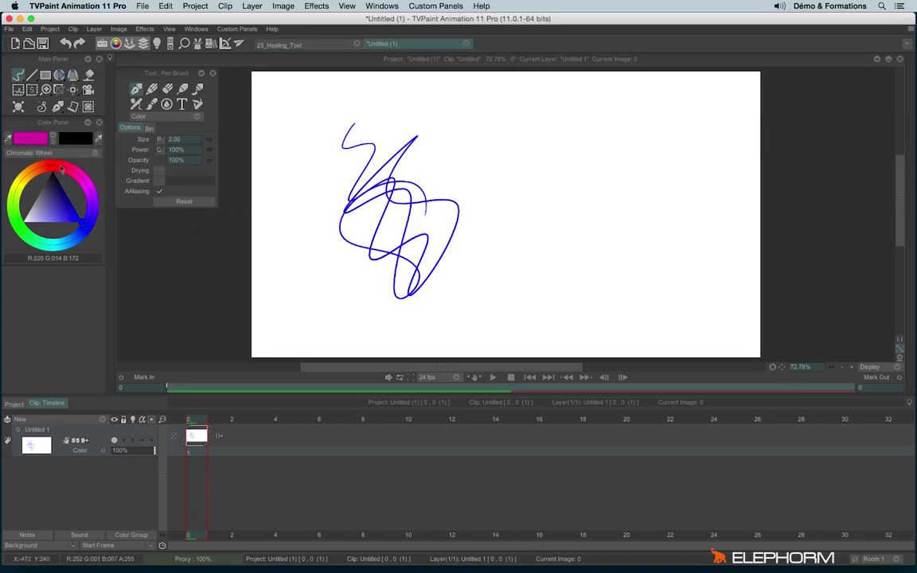
right_click(13, 201)
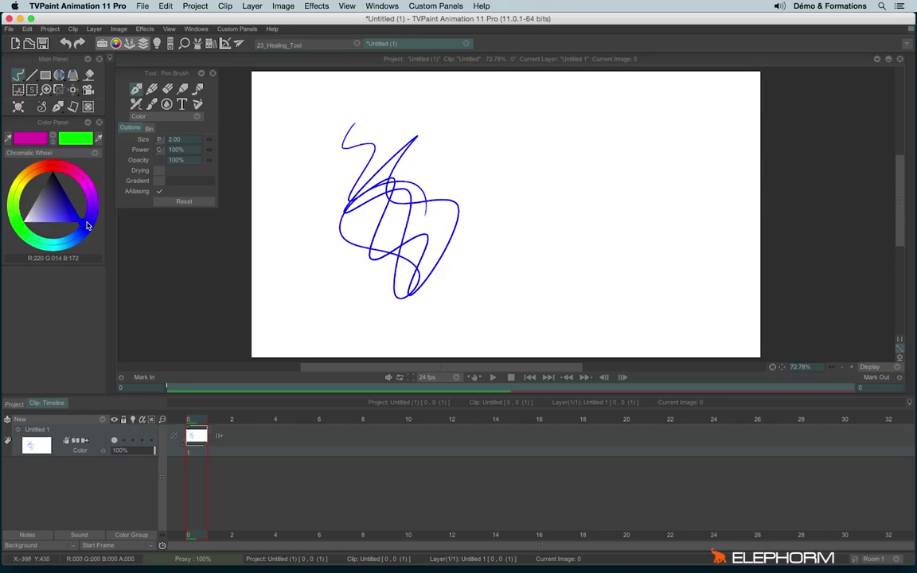
click(52, 137)
click(52, 138)
click(52, 137)
click(51, 138)
click(53, 138)
click(54, 138)
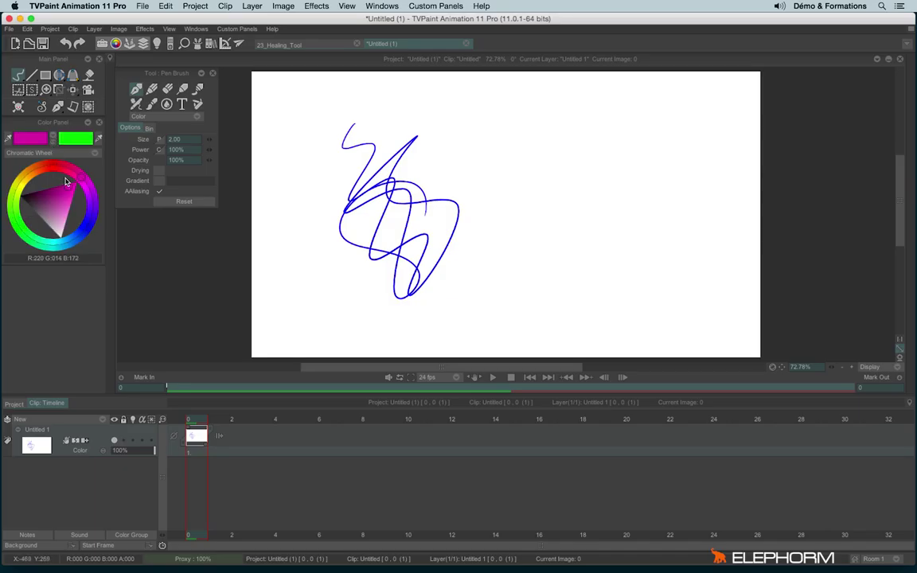
key(n)
key(n)
key(n)
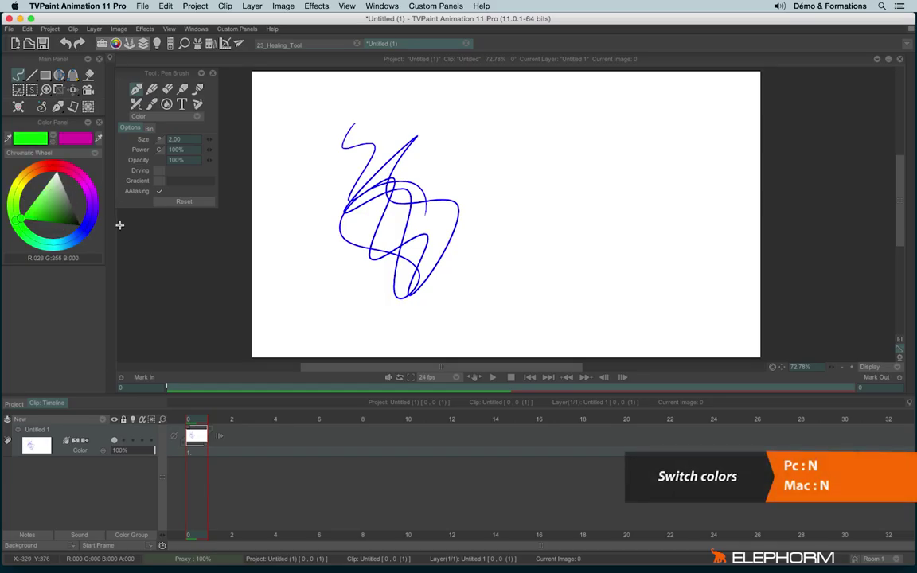
click(54, 138)
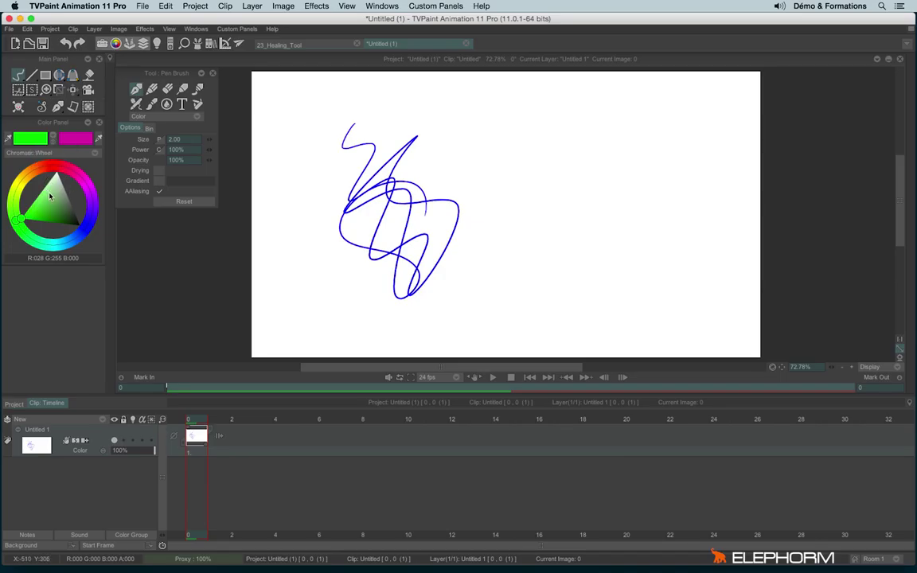
click(40, 152)
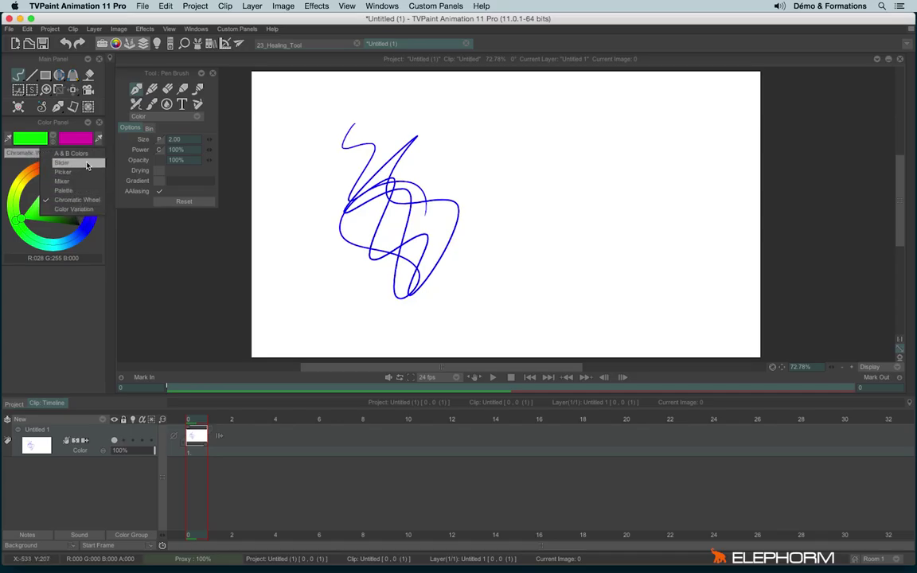
Use Slider view to set the main colour to dark green 295A00 with Hex shown, then switch to Mixer.
click(88, 165)
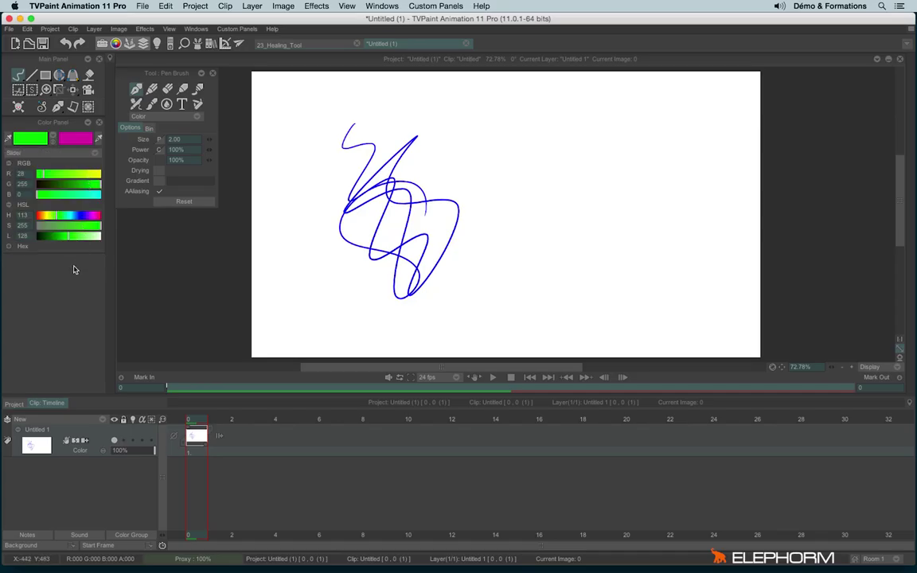
click(74, 176)
drag(74, 175, 58, 199)
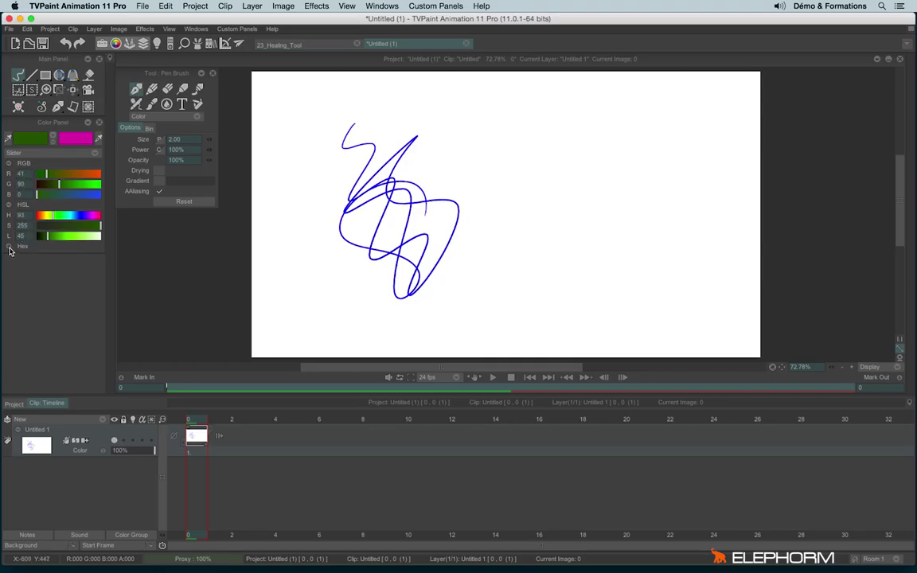
click(10, 247)
click(49, 152)
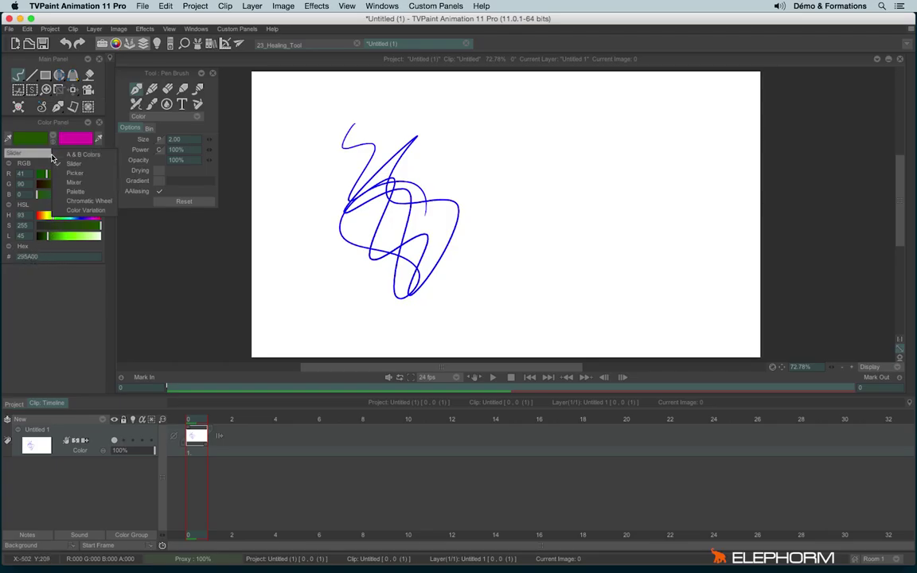
click(79, 181)
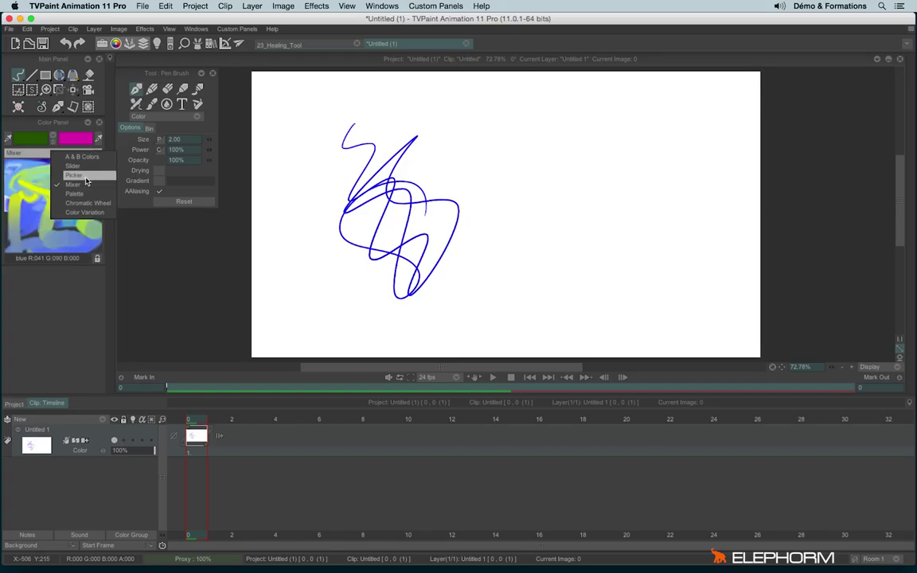
Switch to Picker view, pick a muted olive green, and try Luminosity and Saturation picker modes.
click(79, 174)
drag(25, 215, 94, 173)
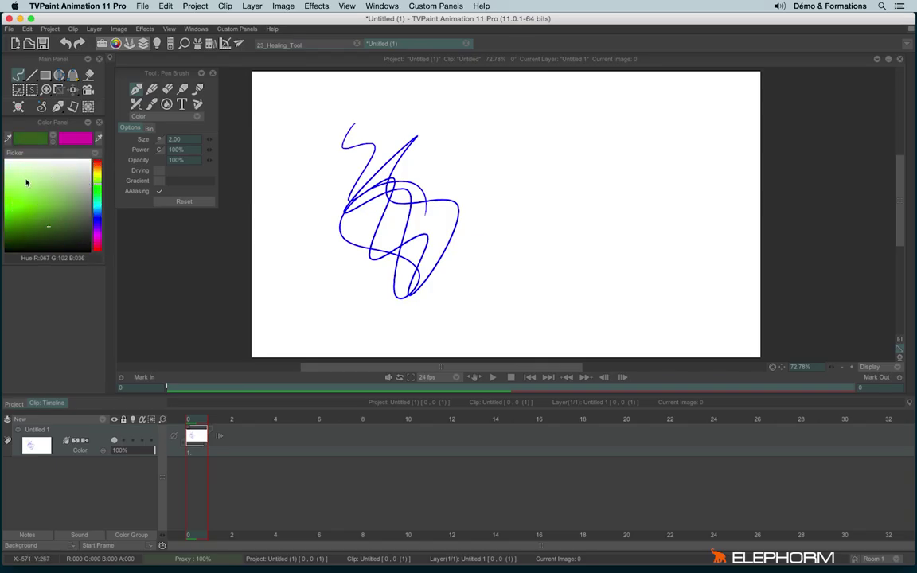
right_click(59, 200)
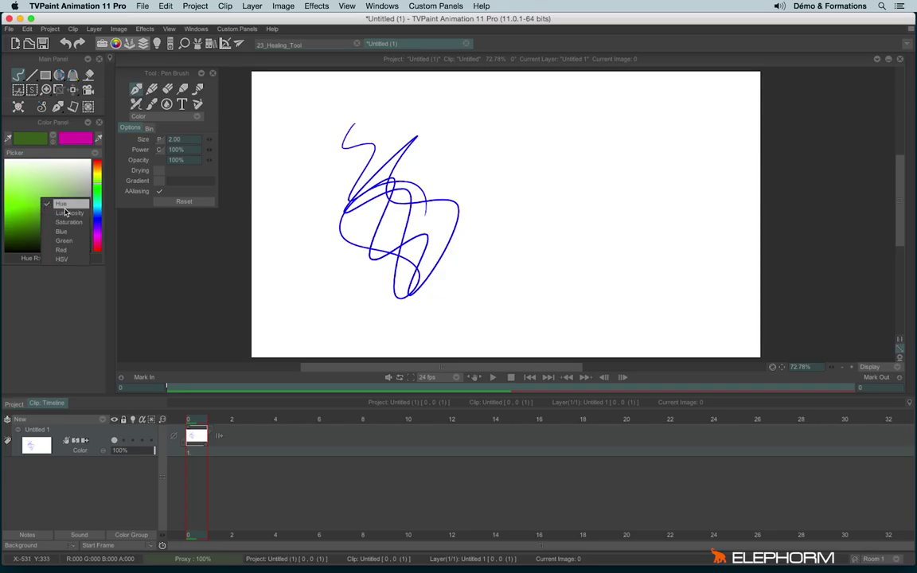
click(66, 220)
right_click(63, 200)
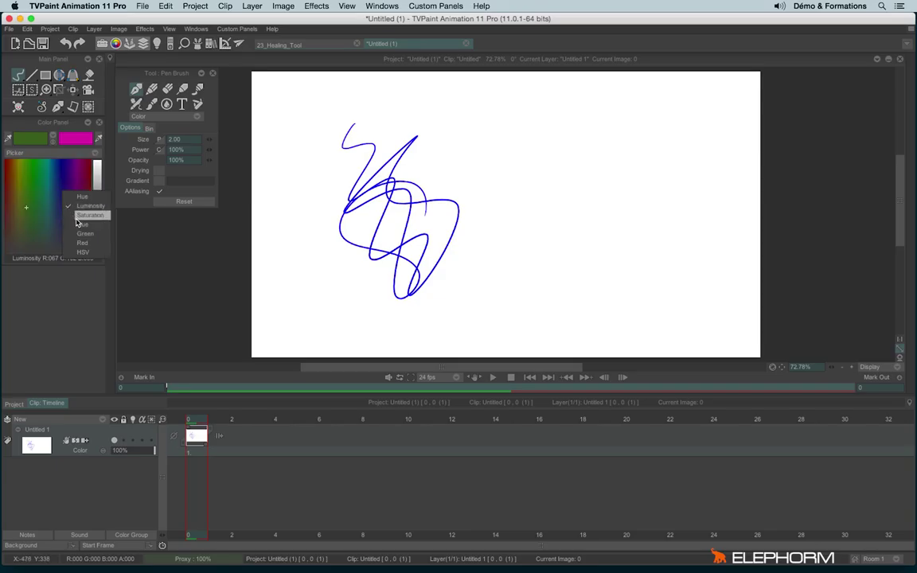
click(76, 208)
Cycle the picker through Blue, Green and Hue modes, ending on HSV.
right_click(69, 209)
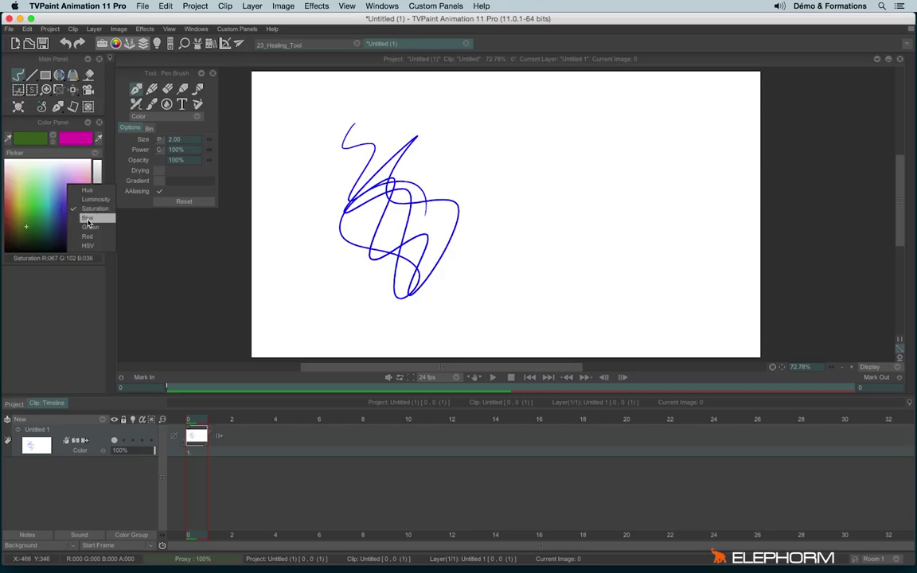
click(88, 219)
right_click(60, 208)
click(80, 217)
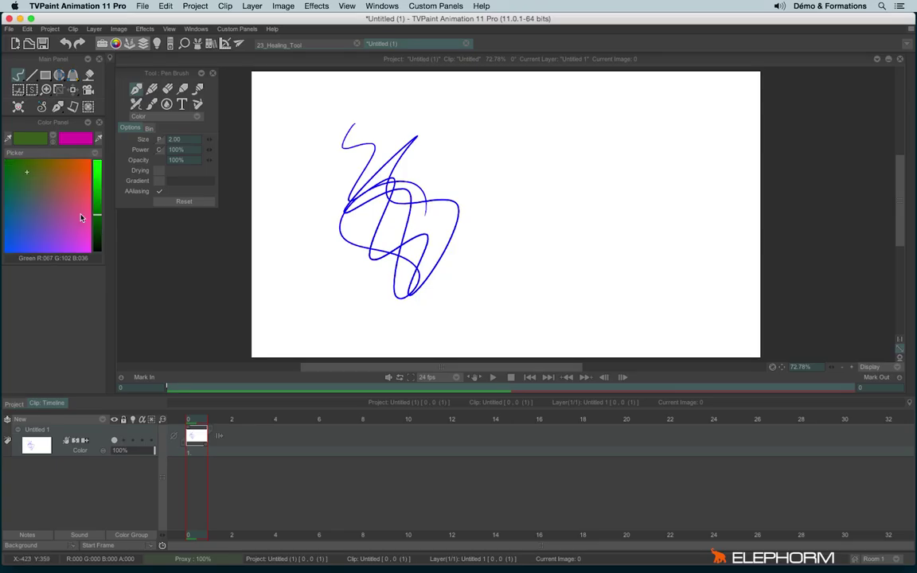
right_click(68, 215)
click(90, 230)
right_click(77, 224)
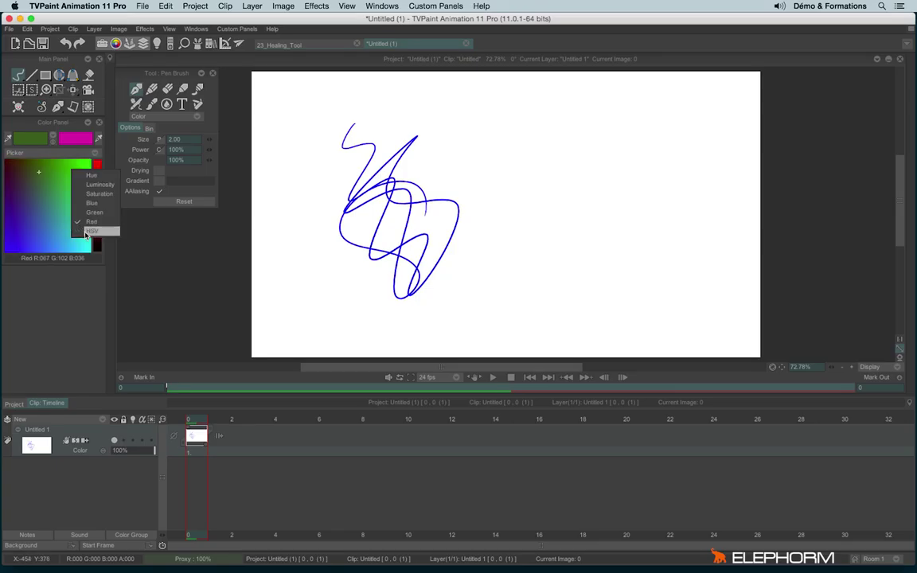
click(87, 233)
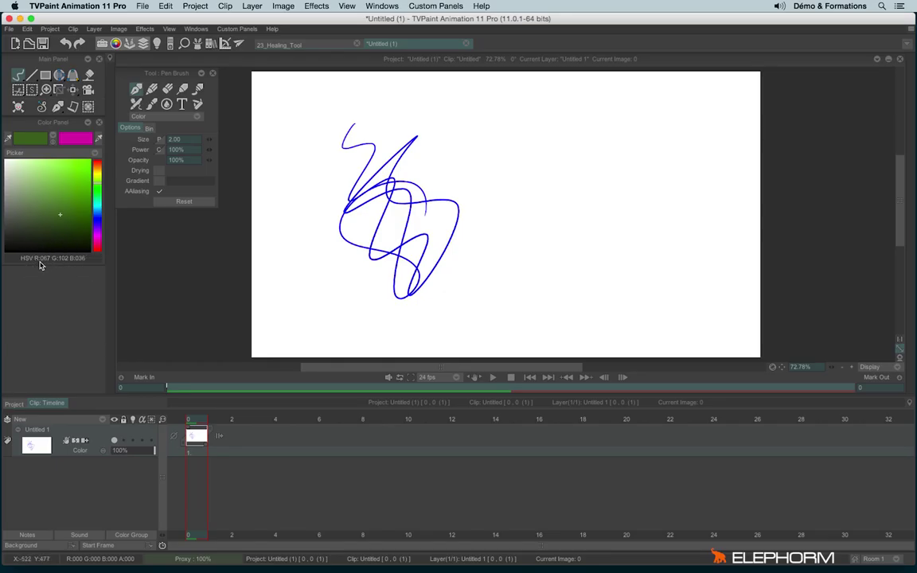
Toggle the colour value readout through HSL, hex and back to RGB.
click(62, 259)
click(42, 261)
click(40, 258)
click(45, 154)
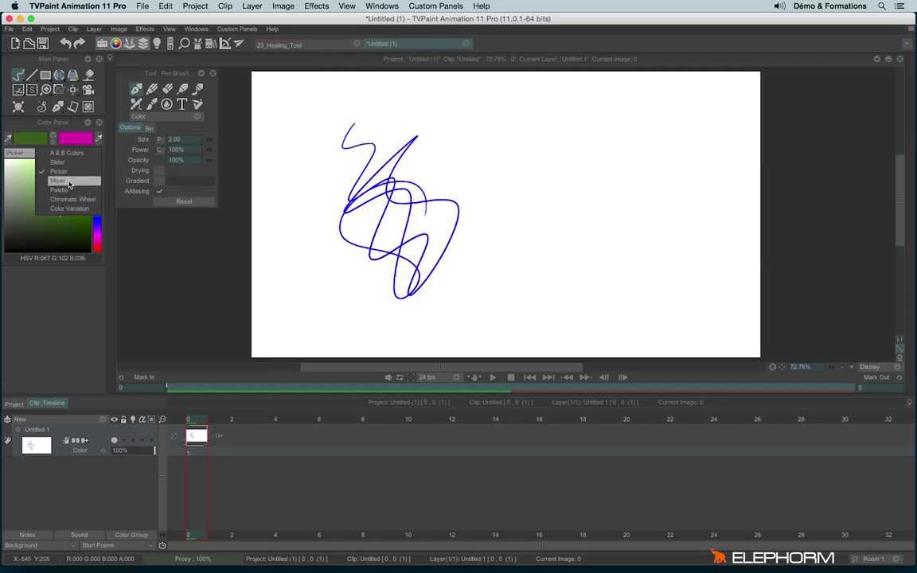
Show the paint Mixer, smear some paint, and load the default mixer preset.
click(69, 183)
mouse_move(59, 191)
mouse_down()
mouse_move(45, 171)
mouse_move(56, 176)
mouse_move(39, 207)
mouse_move(30, 187)
mouse_move(24, 191)
mouse_move(50, 201)
mouse_up()
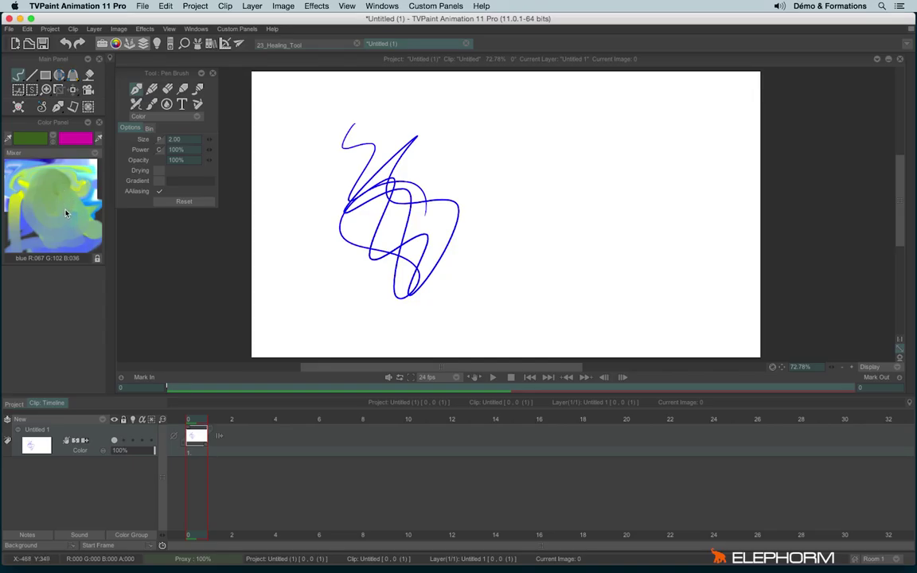
right_click(50, 203)
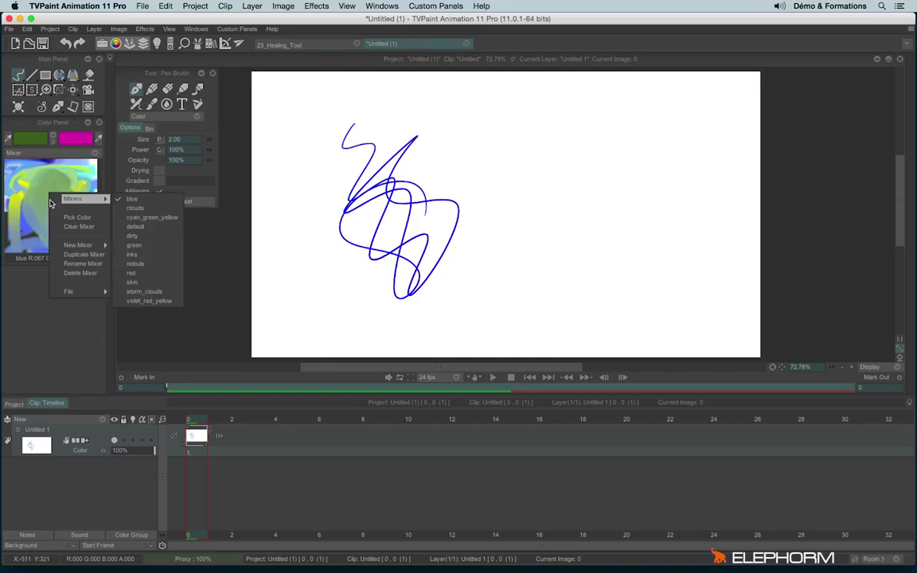
click(133, 229)
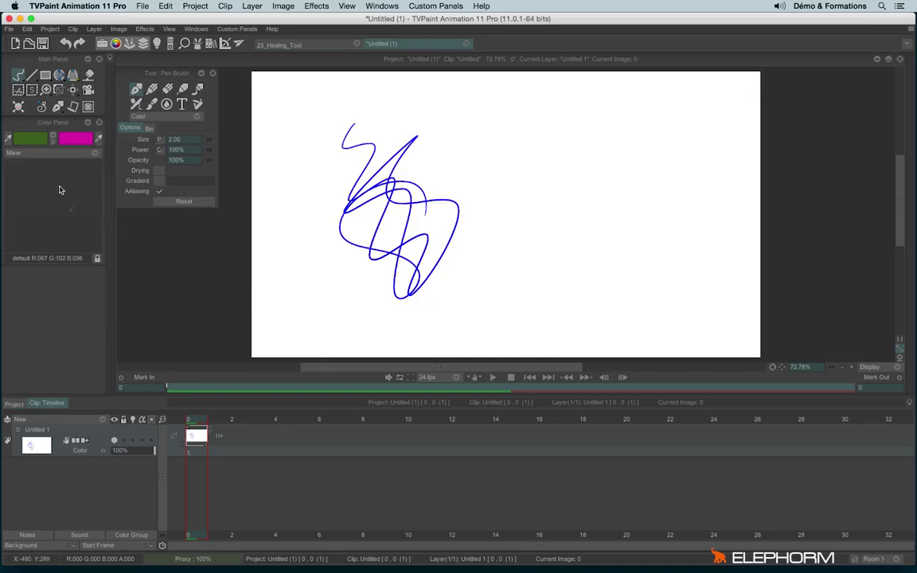
Load the inks and then the skin mixer presets, and reach the New Mixer menu.
right_click(53, 168)
click(135, 222)
right_click(59, 185)
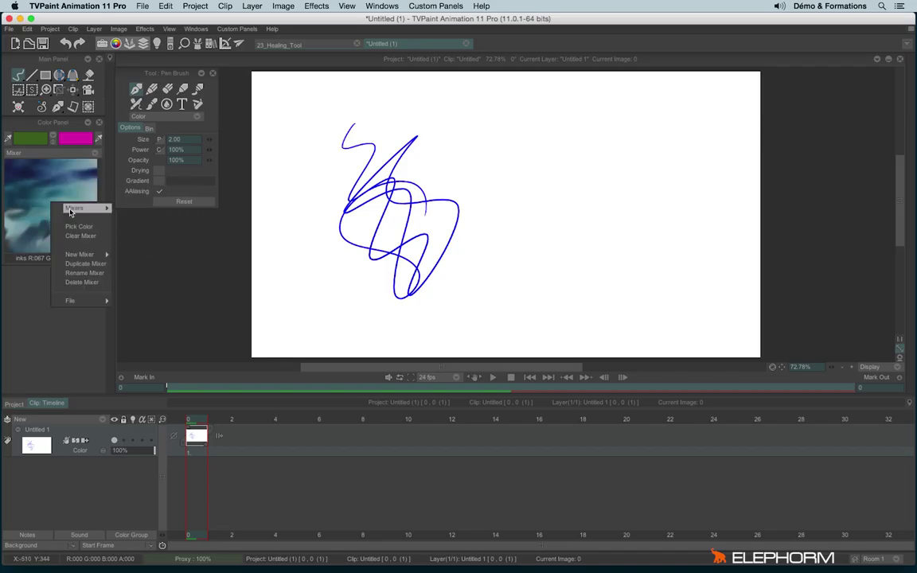
mouse_move(95, 190)
click(133, 292)
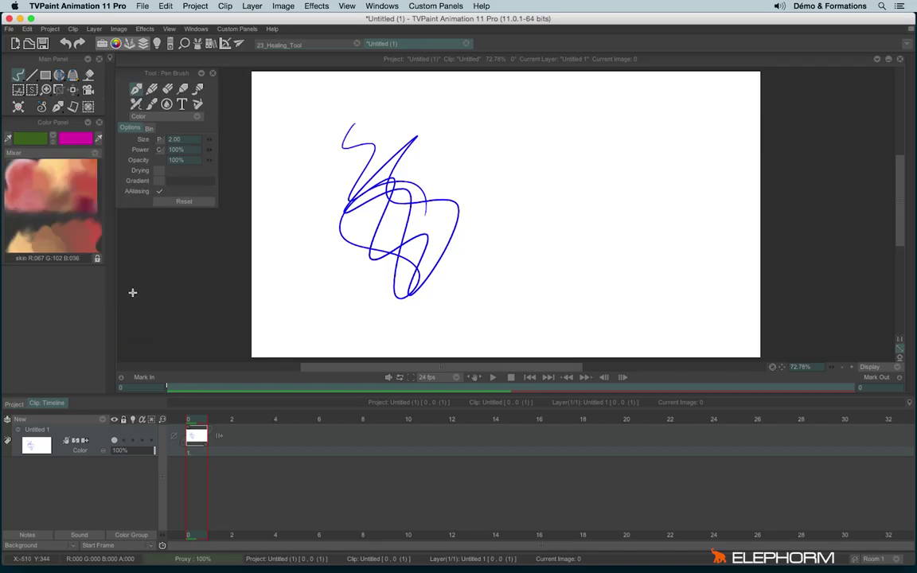
right_click(56, 199)
mouse_move(94, 252)
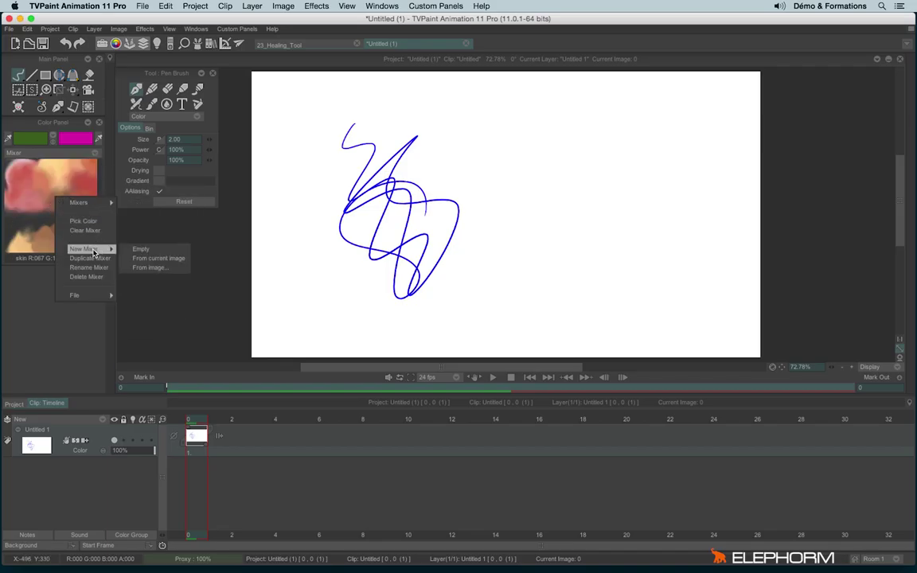
Create an empty mixer named 'palette' and spread a large green blob in it.
click(137, 252)
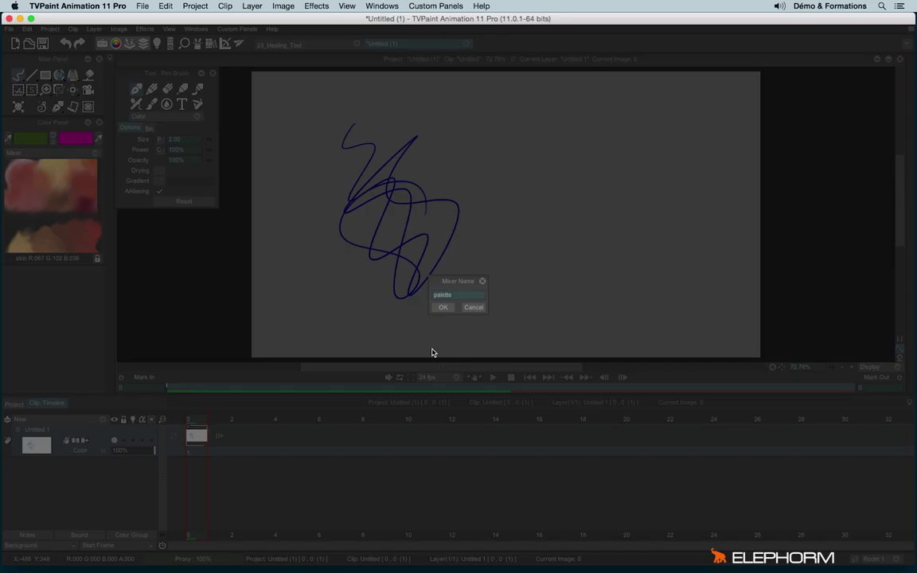
click(443, 308)
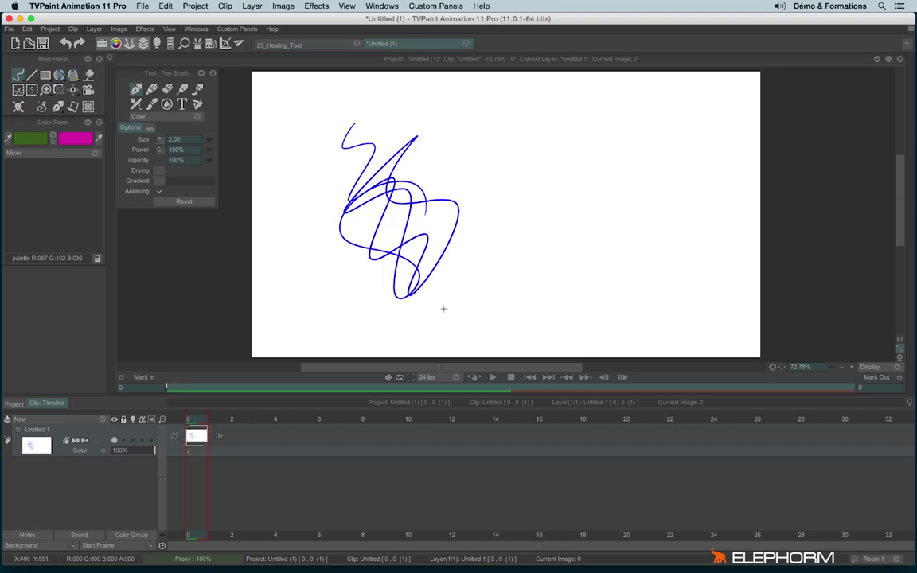
click(26, 192)
mouse_move(29, 193)
mouse_down()
mouse_move(36, 177)
mouse_move(32, 208)
mouse_move(38, 188)
mouse_up()
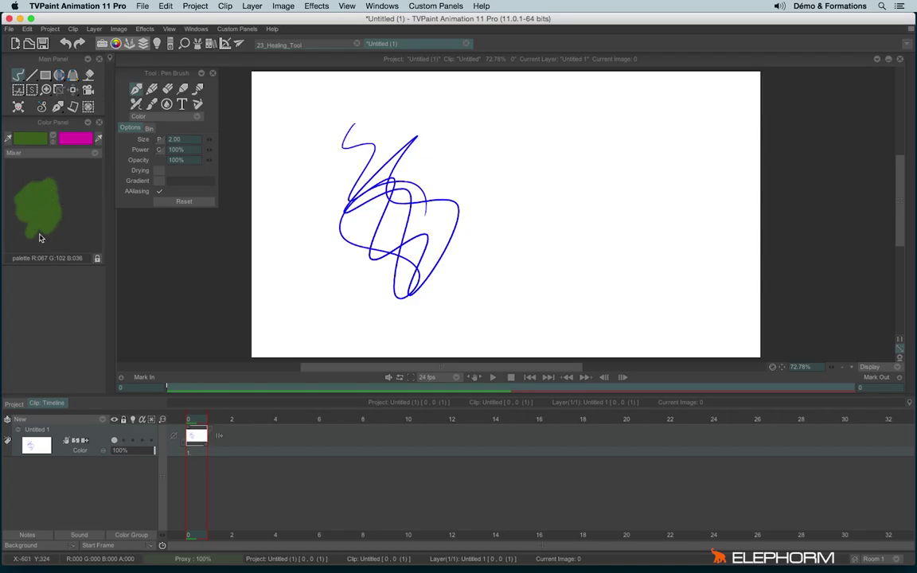
Paint magenta beside the green, blend them, and sample several mixed magenta shades.
click(53, 135)
mouse_move(72, 209)
mouse_down()
mouse_move(66, 189)
mouse_move(62, 216)
mouse_move(38, 193)
mouse_move(52, 186)
mouse_move(36, 200)
mouse_move(66, 219)
mouse_move(74, 189)
mouse_up()
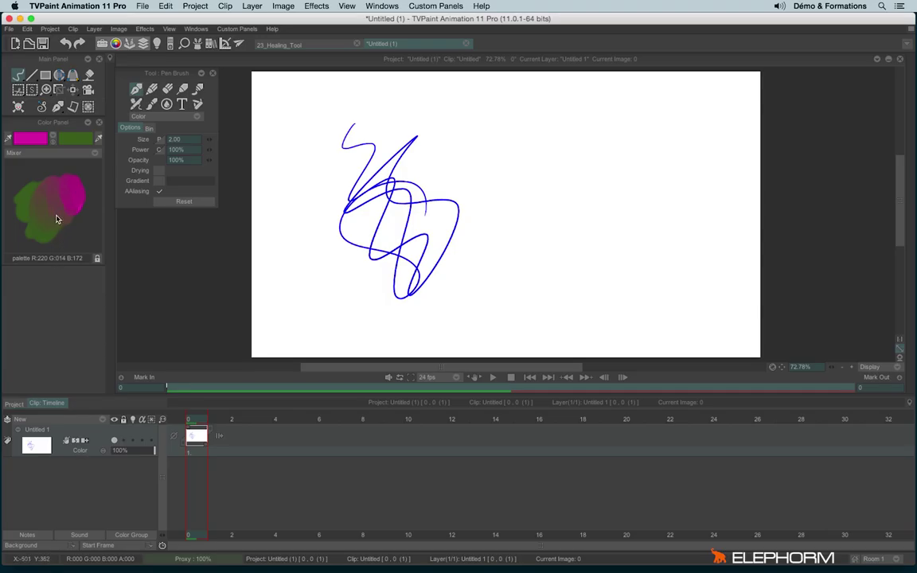
mouse_move(51, 214)
mouse_down()
mouse_move(40, 199)
mouse_move(46, 191)
mouse_move(65, 212)
mouse_move(57, 185)
mouse_up()
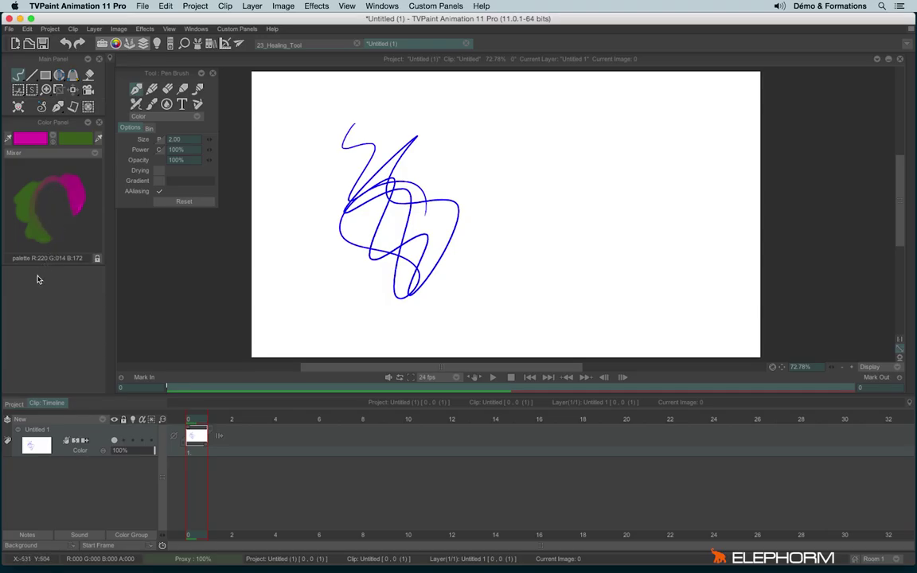
click(69, 174)
click(48, 166)
click(49, 164)
click(21, 187)
click(42, 185)
click(72, 177)
Swirl and smear the mixed paint further, blending in dark paint to pick a near-black colour.
mouse_move(50, 205)
mouse_down()
mouse_move(26, 203)
mouse_move(30, 192)
mouse_move(25, 223)
mouse_move(76, 226)
mouse_move(68, 177)
mouse_move(48, 189)
mouse_move(38, 222)
mouse_move(59, 232)
mouse_move(74, 212)
mouse_move(66, 172)
mouse_up()
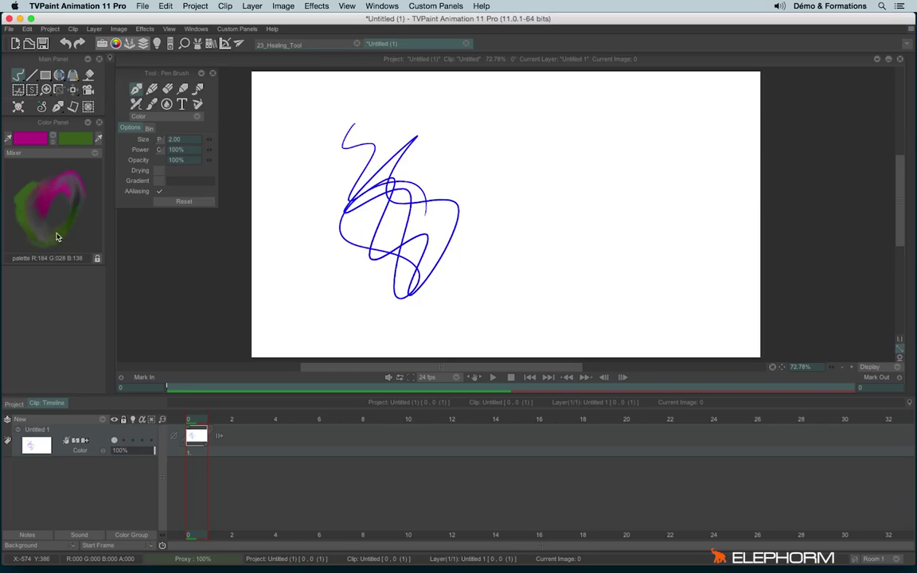
drag(70, 228, 67, 188)
mouse_move(47, 195)
mouse_down()
mouse_move(25, 184)
mouse_move(44, 211)
mouse_move(25, 191)
mouse_move(62, 216)
mouse_move(40, 185)
mouse_move(31, 201)
mouse_up()
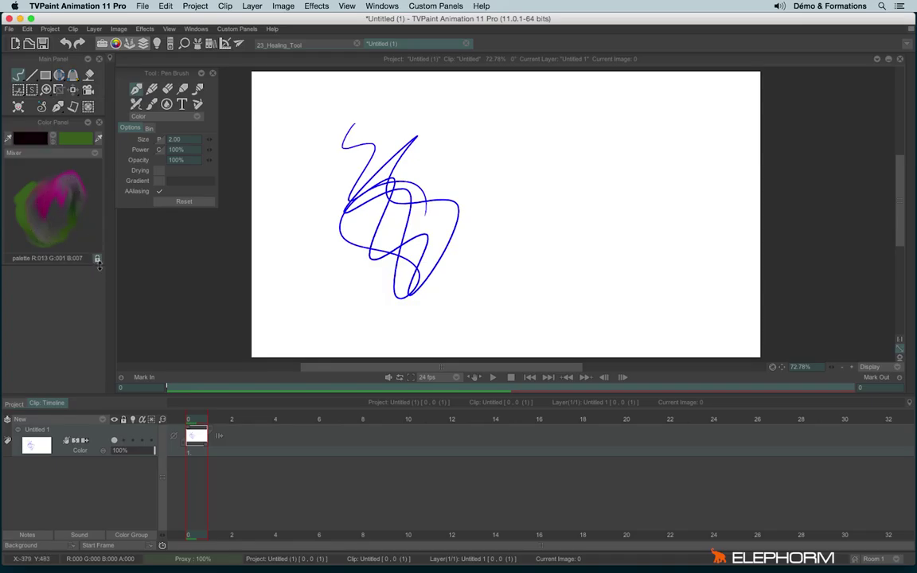
drag(87, 241, 59, 204)
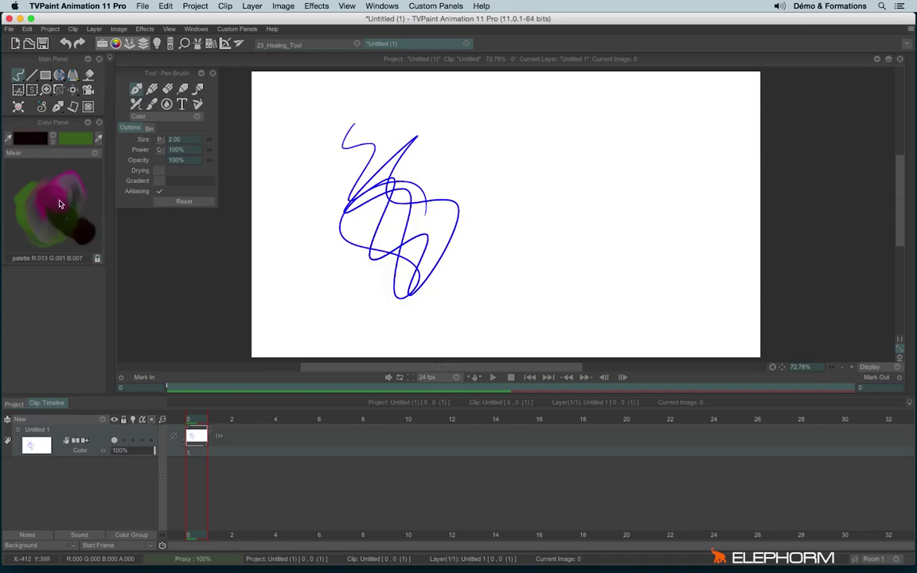
click(66, 152)
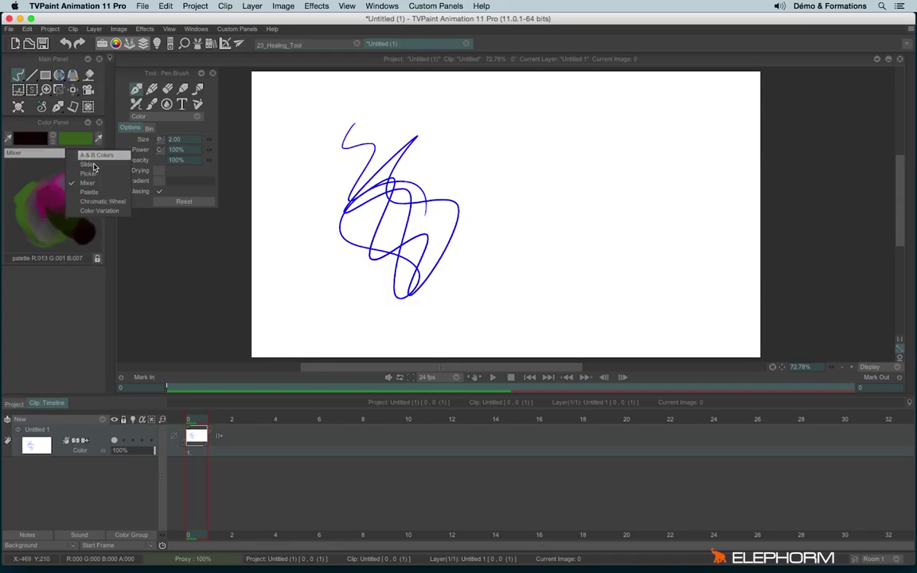
In Color Variation view, swap A/B and try grid swatches, ending on light pink R:242 G:216 B:241.
click(100, 211)
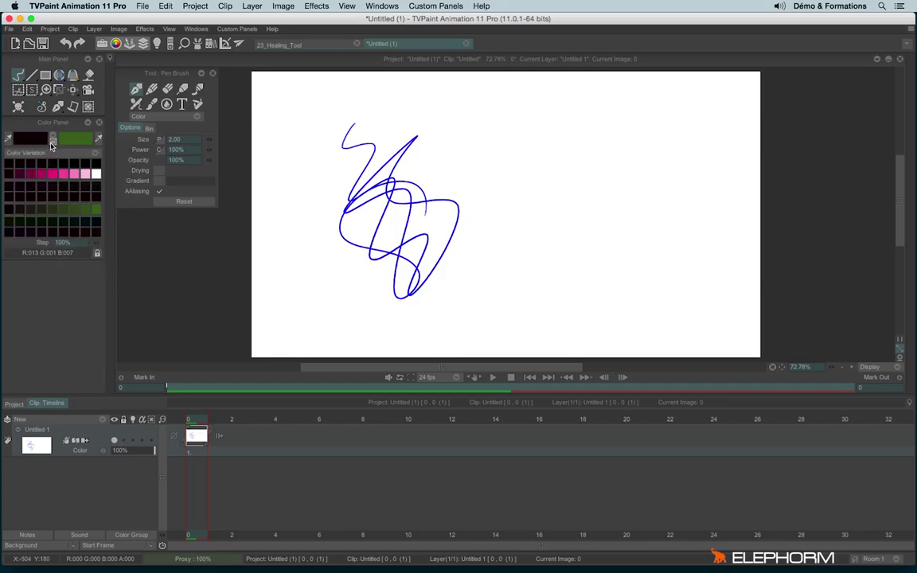
click(51, 142)
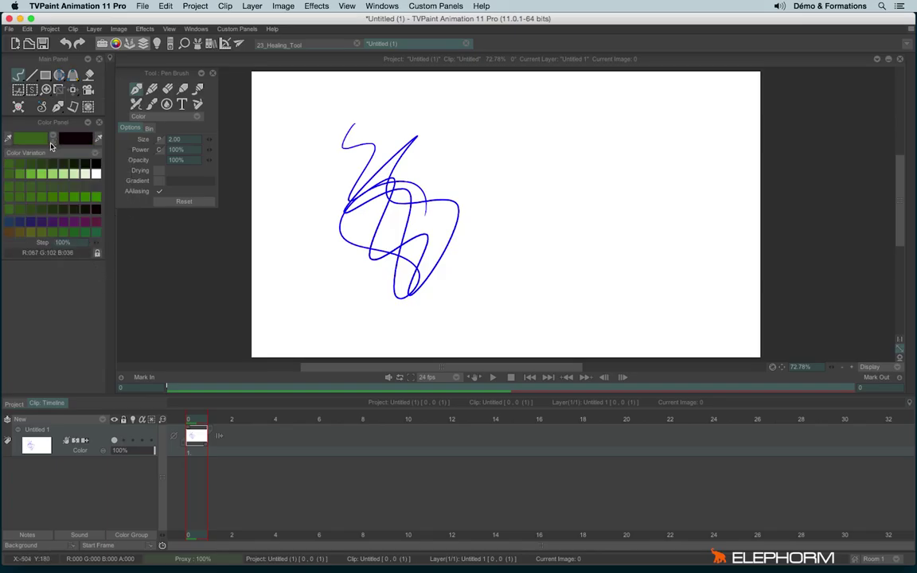
click(64, 222)
click(9, 231)
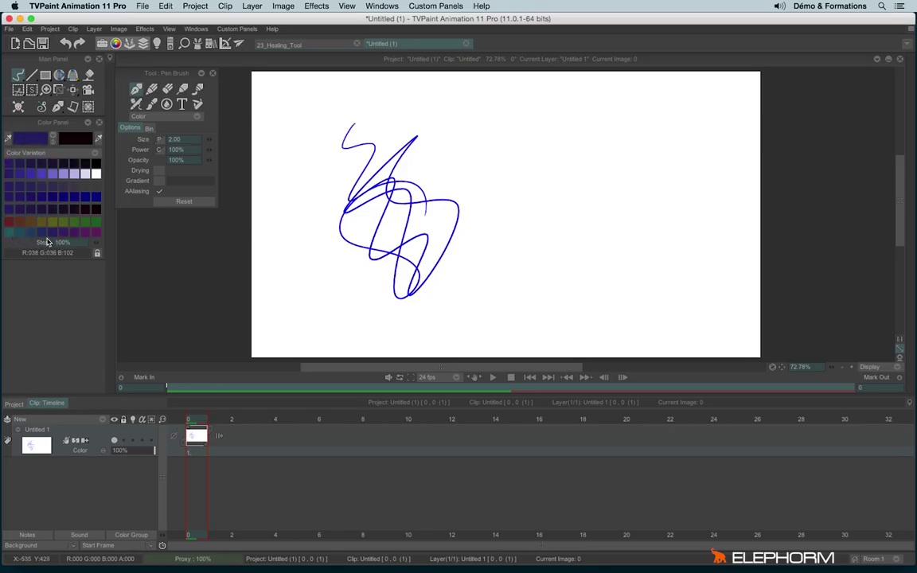
click(62, 175)
click(95, 233)
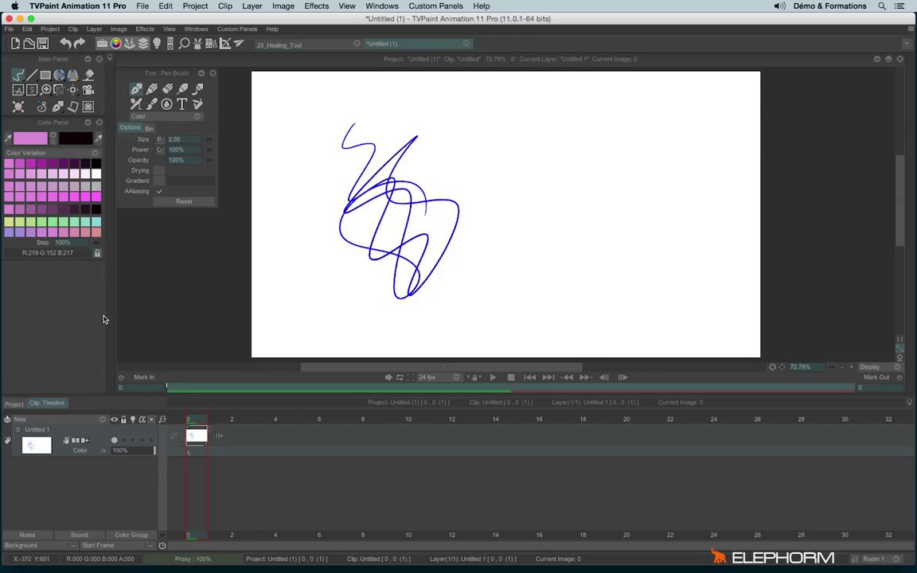
click(90, 198)
click(30, 173)
click(60, 225)
click(18, 231)
click(66, 173)
click(46, 156)
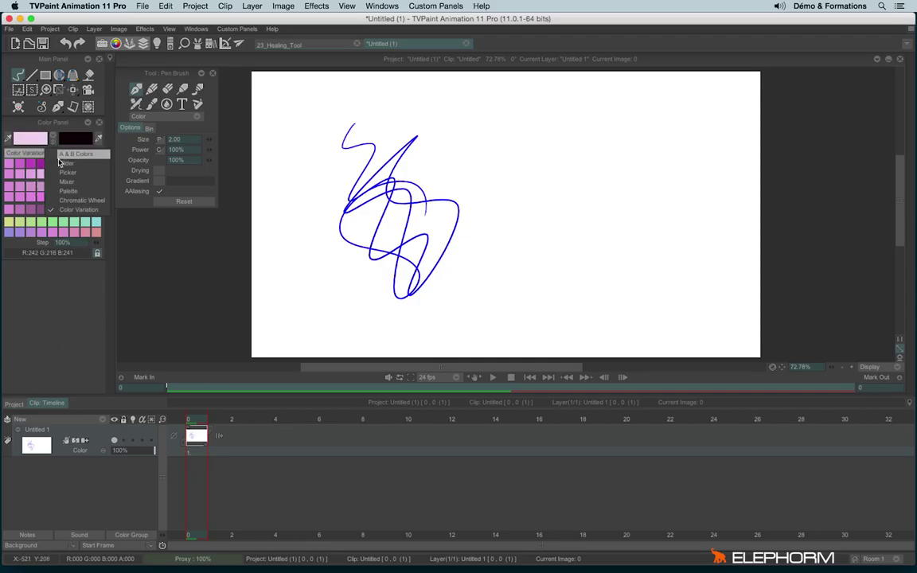
Set the main colour to saturated magenta on the colour wheel, keeping Color drawing mode.
click(75, 191)
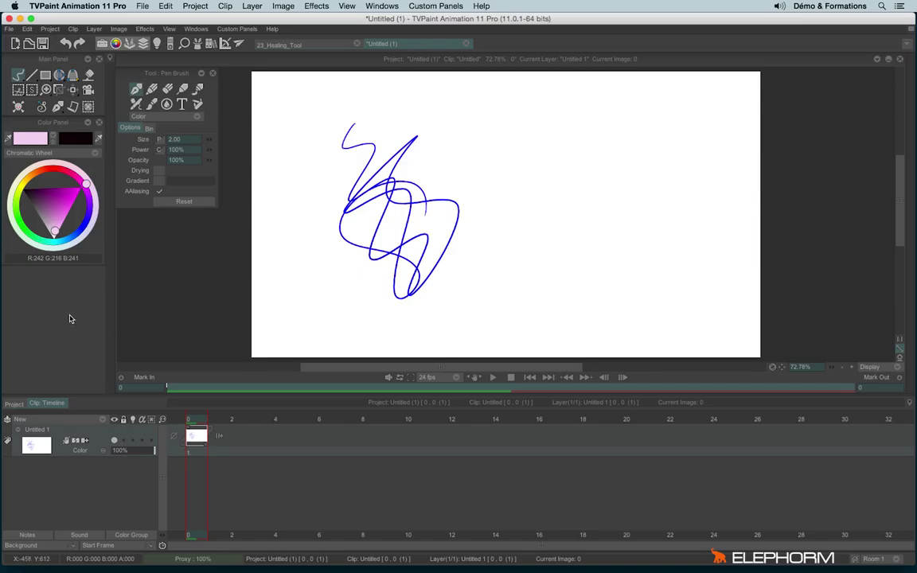
click(83, 185)
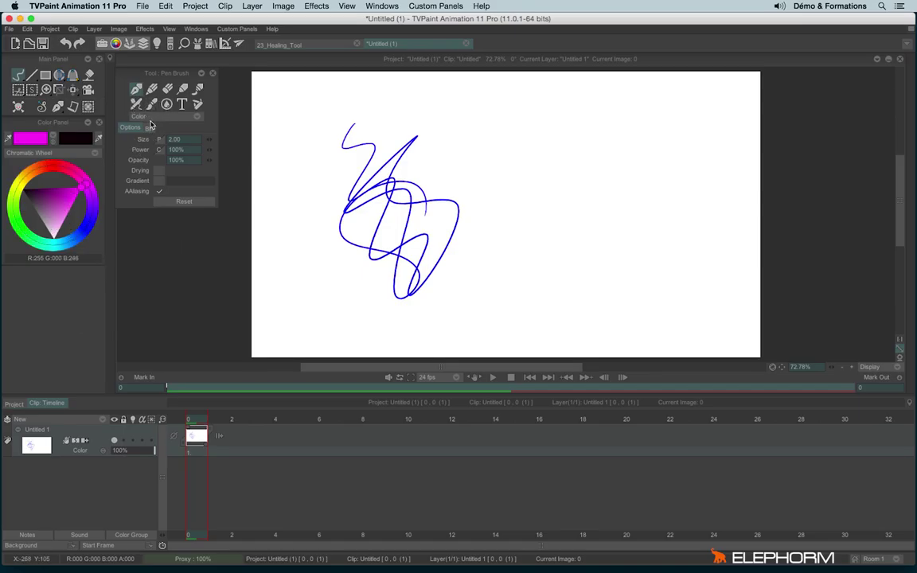
click(174, 117)
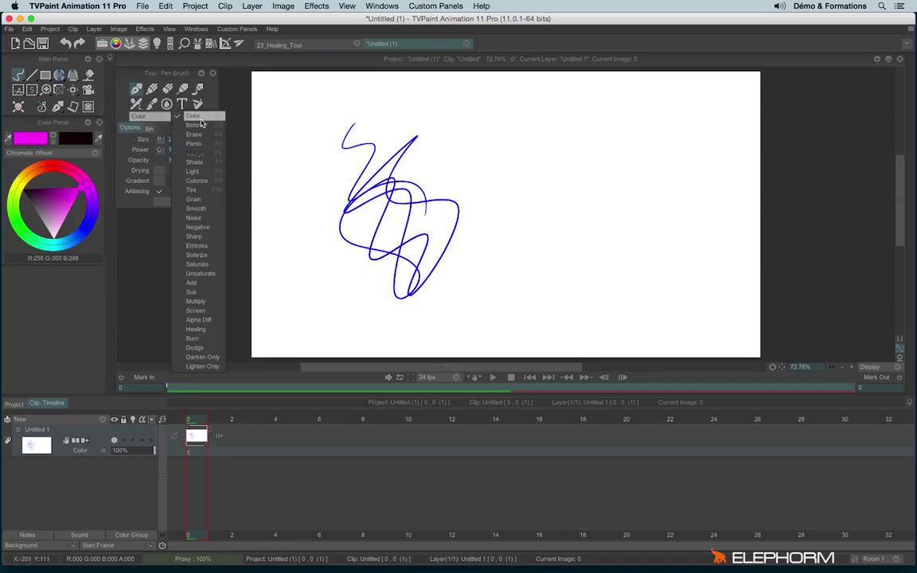
click(200, 119)
Scribble magenta zigzags over the blue loops and add soft magenta strokes near the top.
mouse_move(362, 147)
mouse_down()
mouse_move(414, 144)
mouse_move(323, 248)
mouse_move(424, 194)
mouse_move(302, 337)
mouse_up()
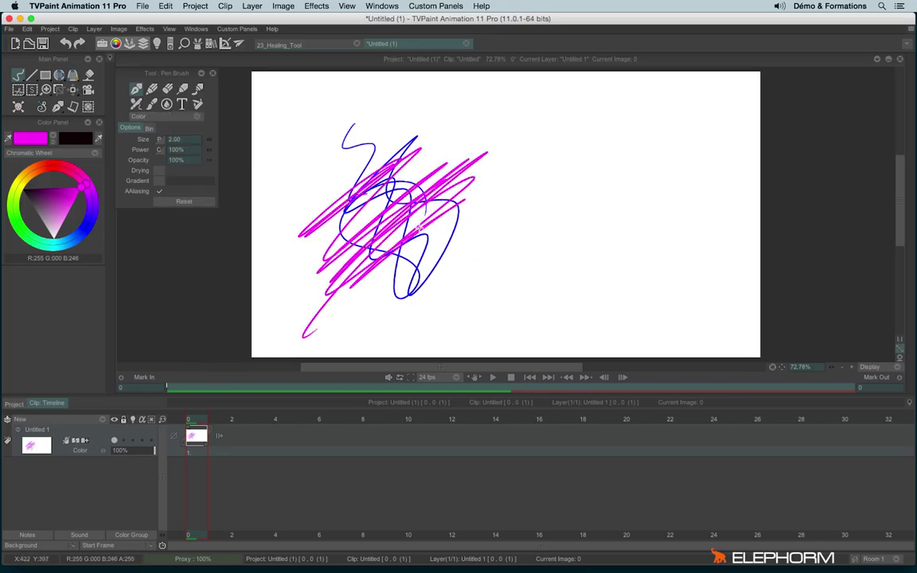
scroll(418, 227, up, 10)
mouse_move(445, 76)
mouse_down()
mouse_move(436, 137)
mouse_move(716, 84)
mouse_move(589, 159)
mouse_move(558, 191)
mouse_move(660, 111)
mouse_move(532, 100)
mouse_up()
scroll(464, 205, down, 8)
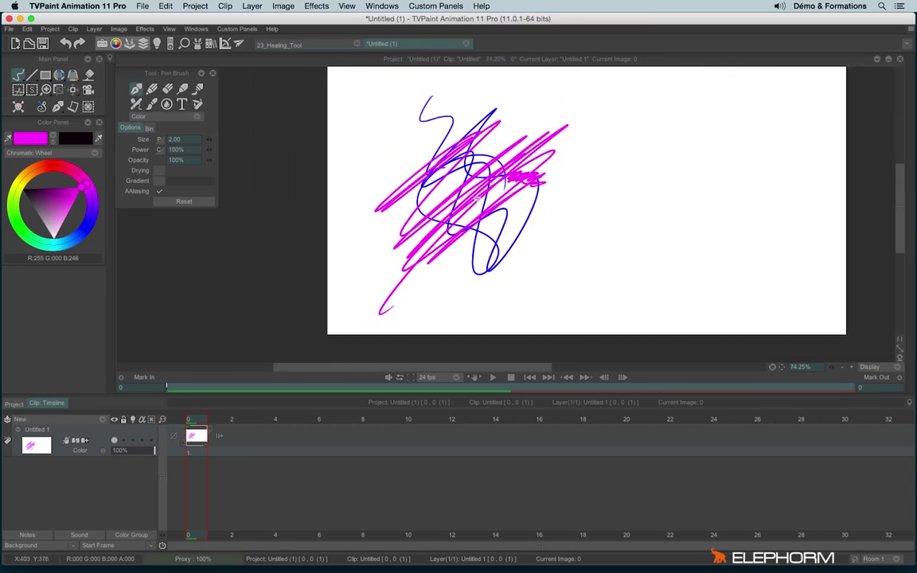
Set the pen to Behind mode and paint a yellow-green stroke behind the scribbles.
click(187, 116)
click(192, 125)
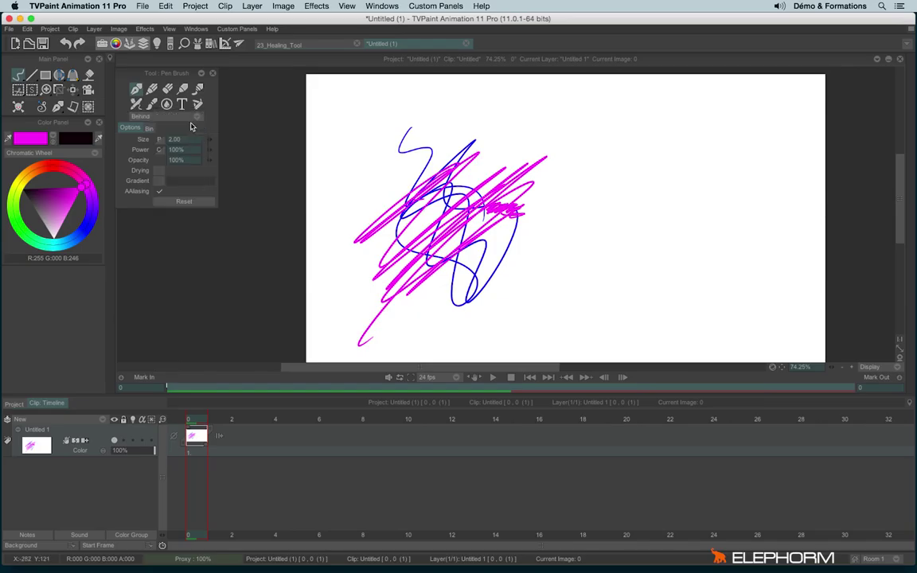
click(17, 222)
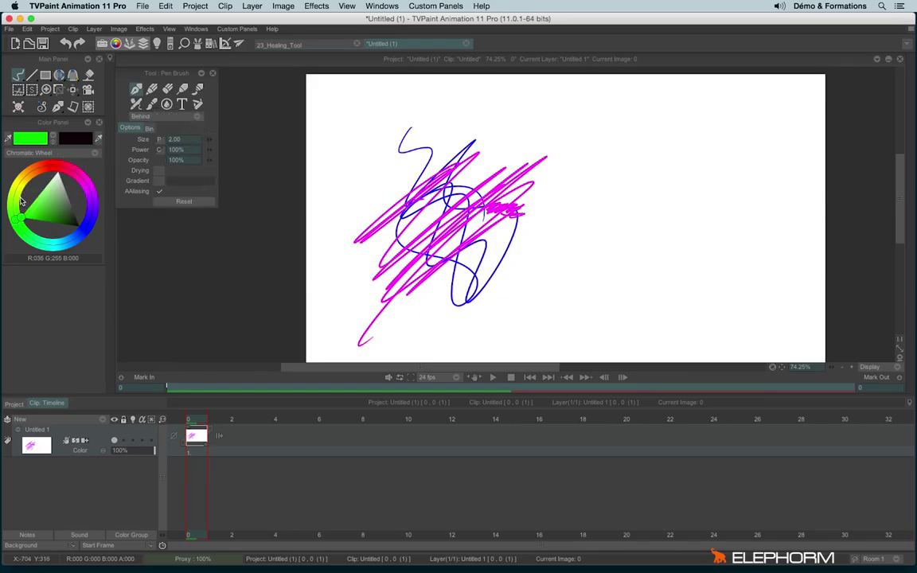
click(15, 193)
mouse_move(389, 194)
mouse_down()
mouse_move(374, 191)
mouse_move(368, 159)
mouse_move(435, 323)
mouse_up()
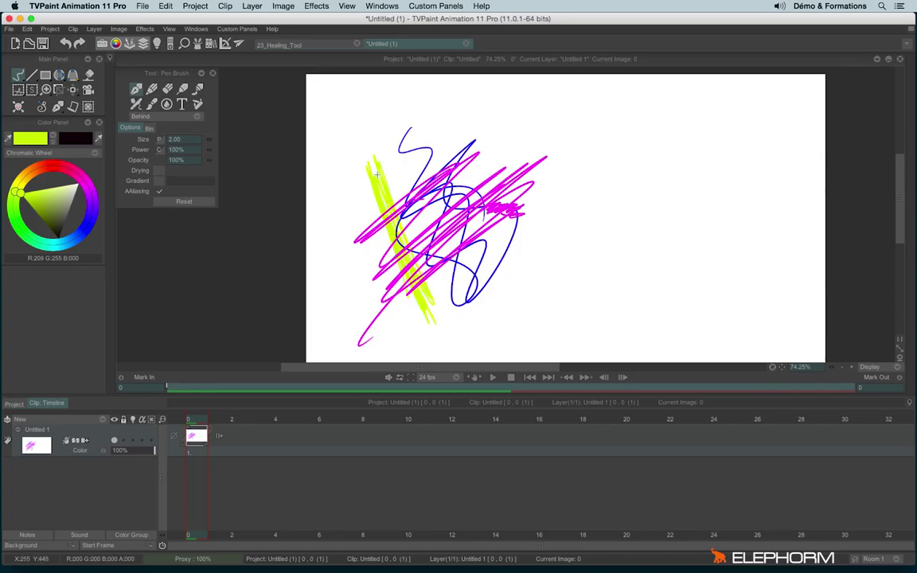
scroll(398, 199, up, 3)
scroll(451, 215, up, 3)
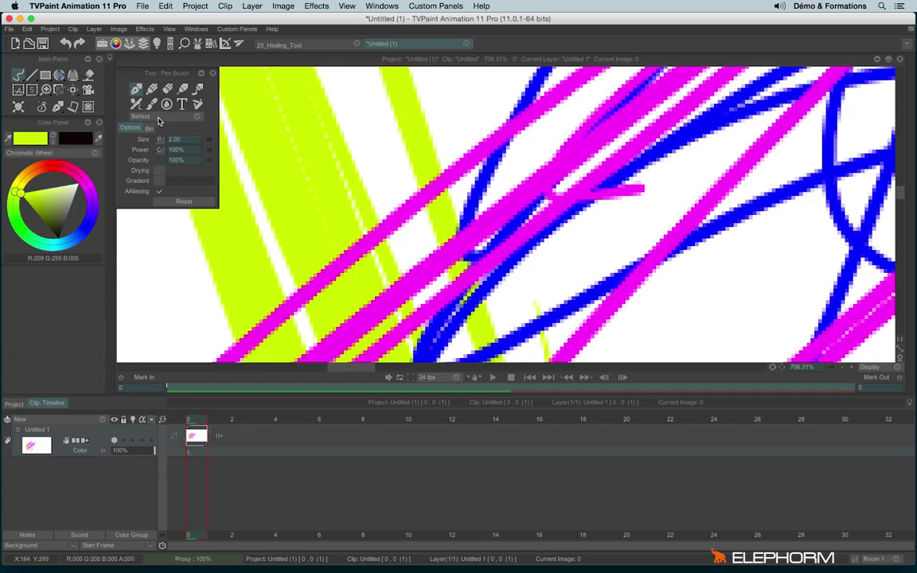
Switch the pen to Erase mode and erase a path through the lines.
click(169, 118)
click(192, 127)
scroll(398, 122, down, 6)
mouse_move(398, 122)
mouse_down()
mouse_move(350, 159)
mouse_move(374, 199)
mouse_move(374, 239)
mouse_move(463, 268)
mouse_move(390, 282)
mouse_up()
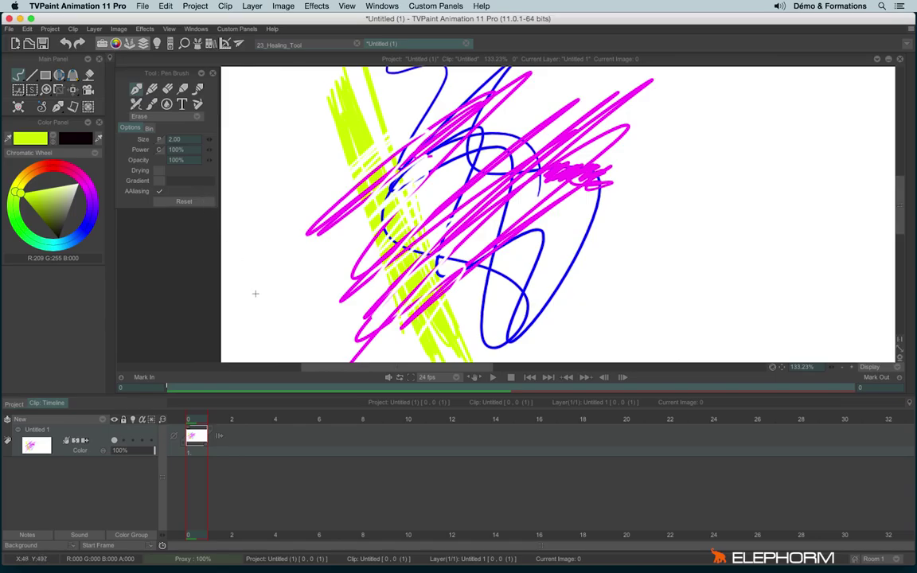
Cycle through the eraser, pen and airbrush, settle on the pen brush, and open its drawing-mode list.
click(162, 93)
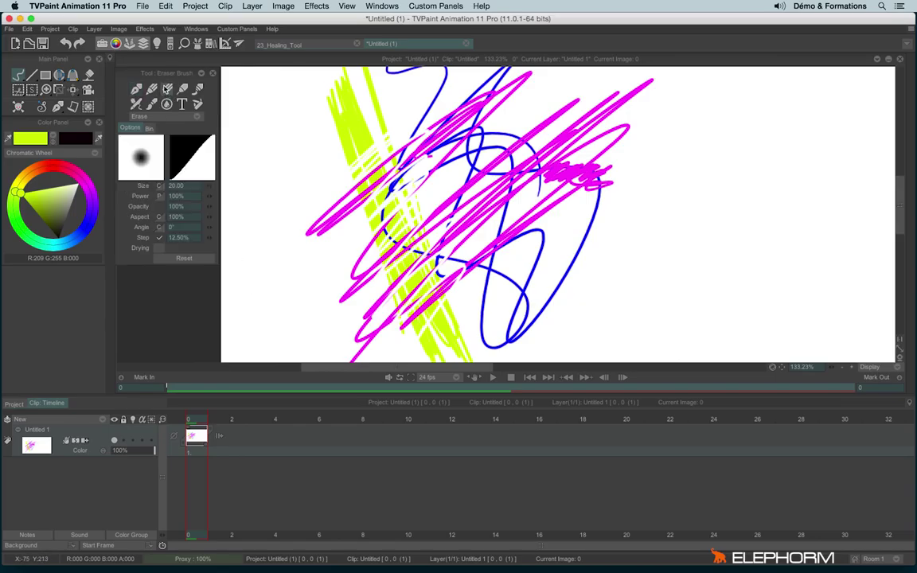
click(135, 92)
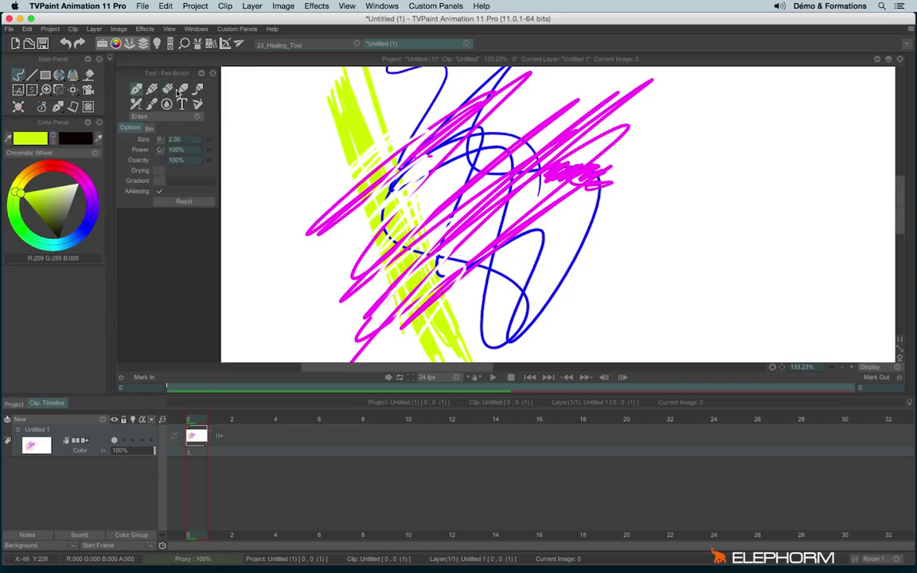
click(136, 91)
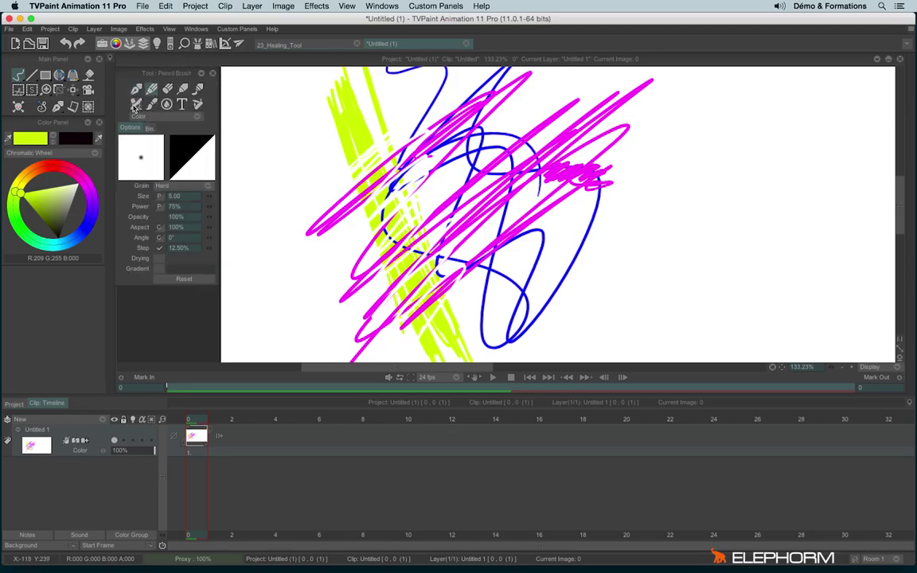
click(136, 90)
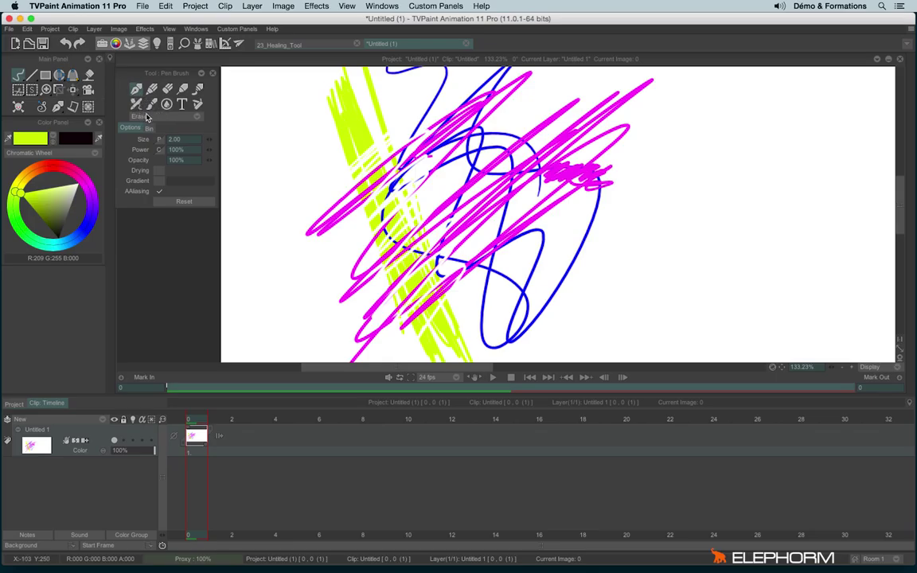
click(143, 116)
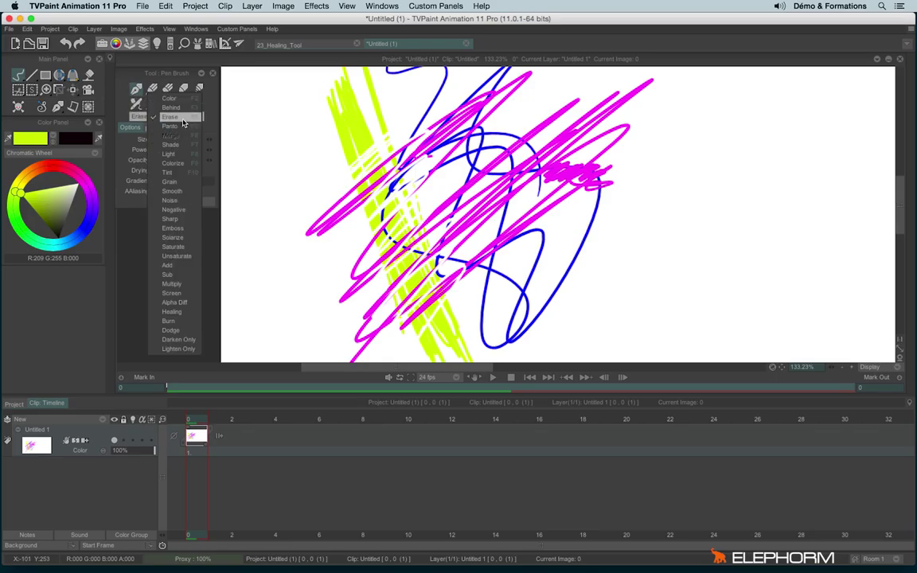
click(182, 118)
Airbrush a large soft yellow-green blob right of the scribbles.
click(136, 90)
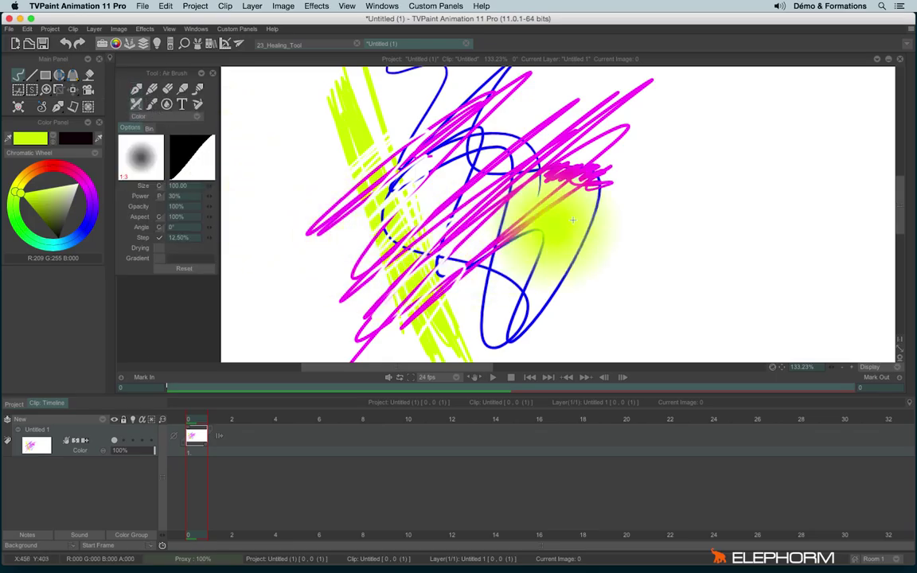
scroll(573, 219, right, 10)
mouse_move(483, 204)
mouse_down()
mouse_move(483, 262)
mouse_move(561, 297)
mouse_move(575, 288)
mouse_move(506, 261)
mouse_move(606, 269)
mouse_move(515, 272)
mouse_move(415, 175)
mouse_up()
scroll(390, 192, down, 2)
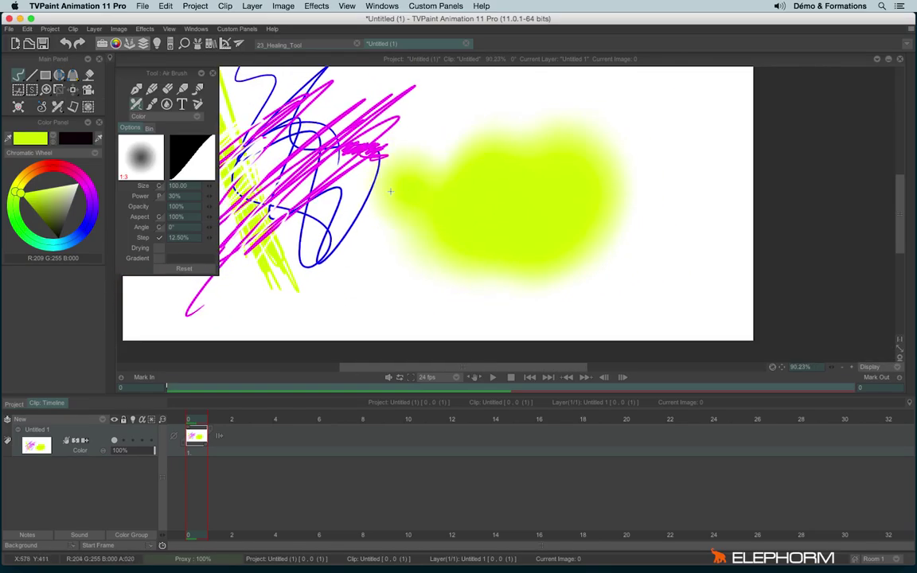
Draw trial erase lines across the blob with the pen, undo them, and return to the airbrush.
click(135, 91)
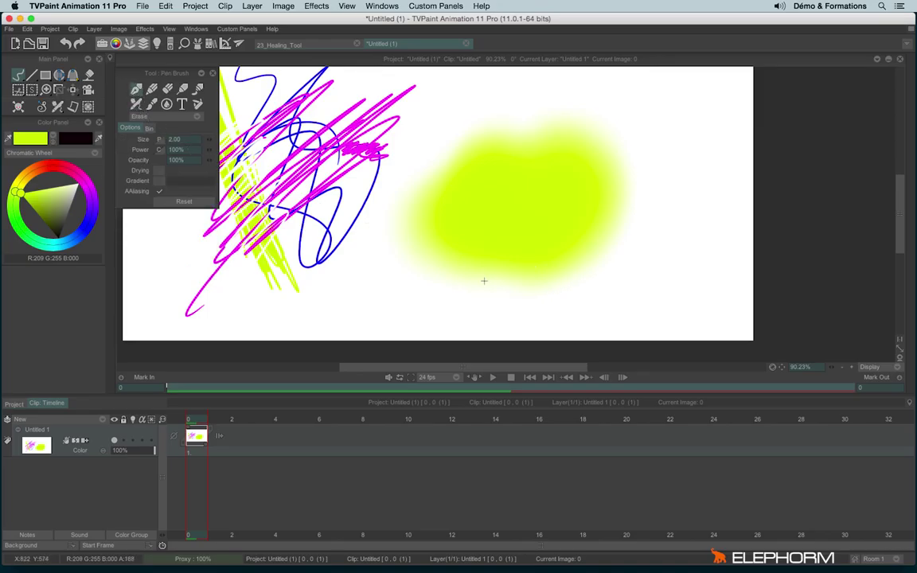
drag(414, 262, 549, 147)
drag(434, 248, 556, 180)
scroll(557, 159, up, 10)
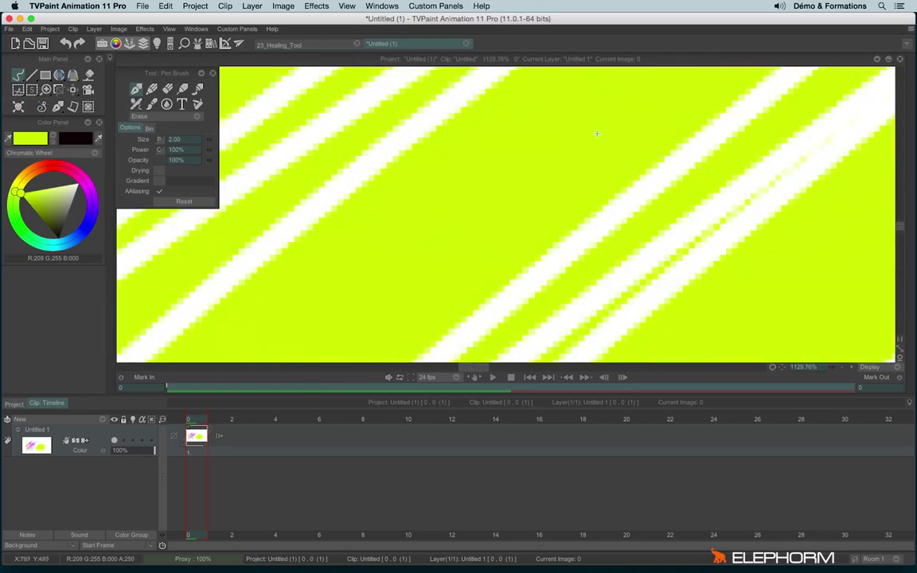
scroll(409, 221, down, 7)
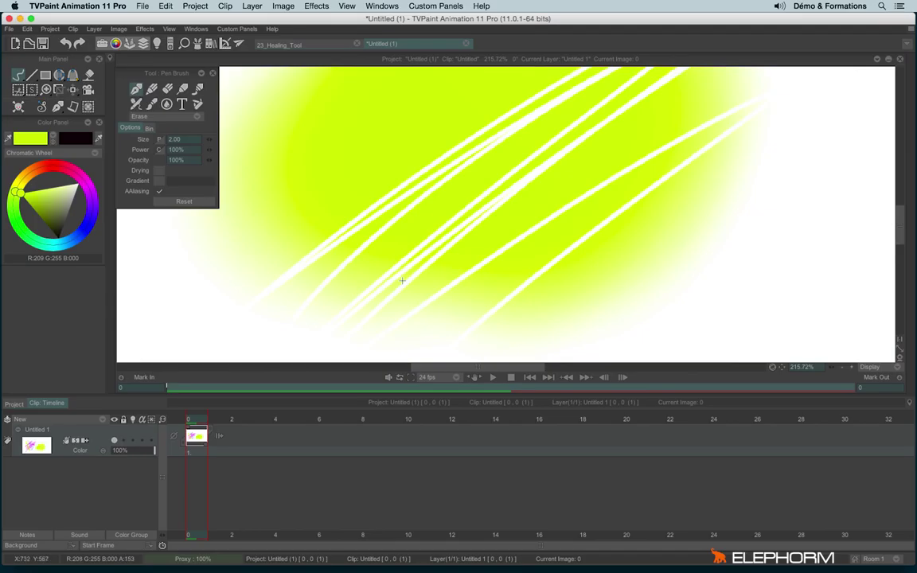
key(super+z)
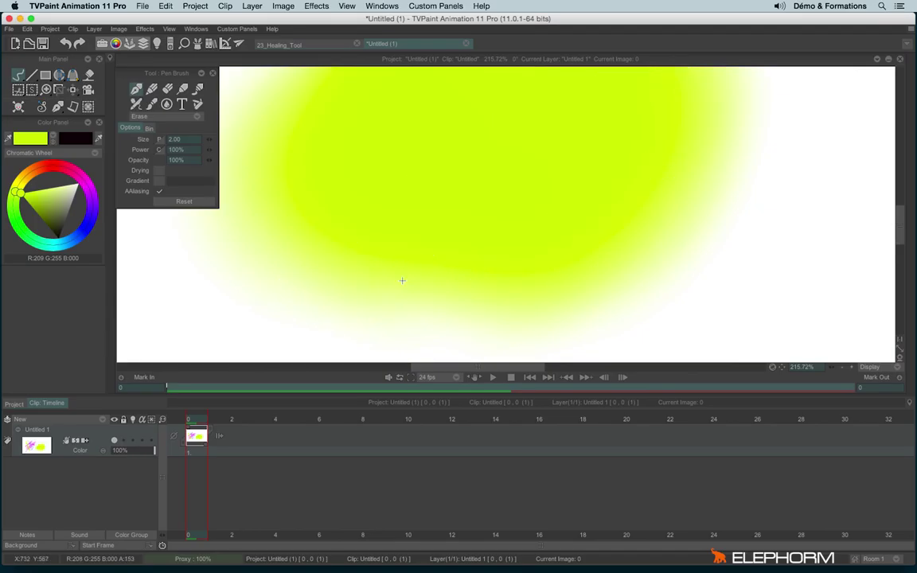
click(136, 104)
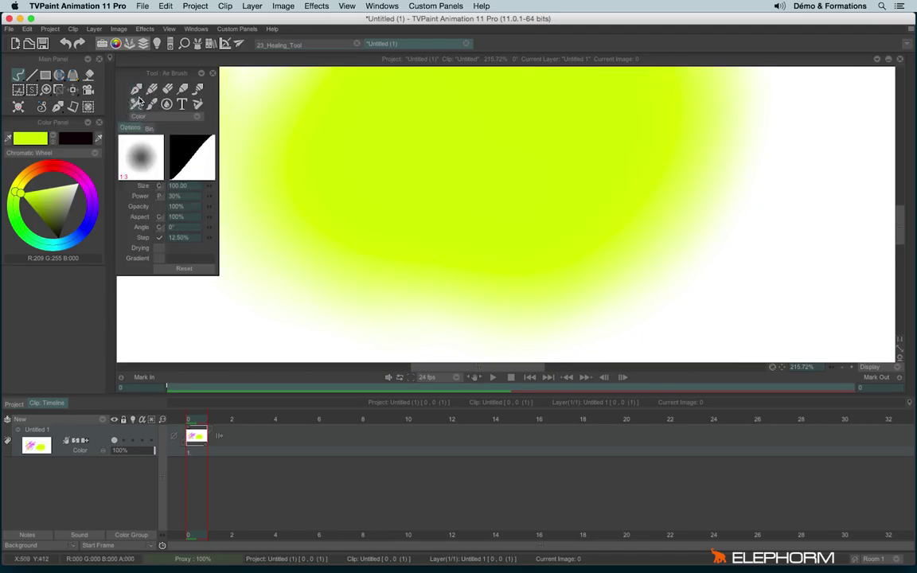
click(141, 116)
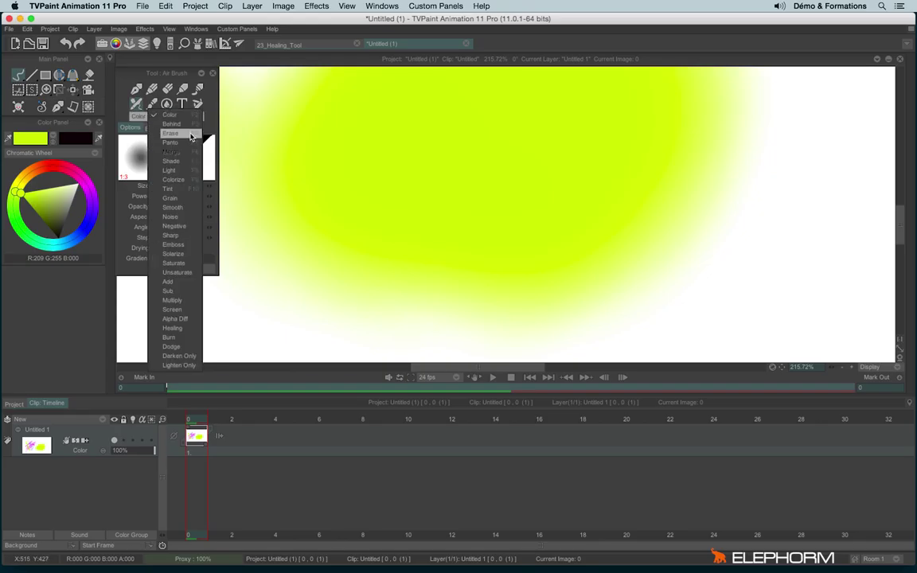
Soft-erase the blob's middle with the airbrush in Erase mode, then return it to Color mode.
click(190, 137)
mouse_move(334, 310)
mouse_down()
mouse_move(383, 272)
mouse_move(356, 286)
mouse_move(380, 252)
mouse_move(428, 284)
mouse_move(414, 238)
mouse_move(548, 209)
mouse_move(381, 285)
mouse_move(571, 272)
mouse_move(293, 297)
mouse_move(239, 262)
mouse_up()
click(163, 116)
click(143, 93)
Select the pen brush and bring up its drawing-mode list.
click(136, 90)
click(139, 116)
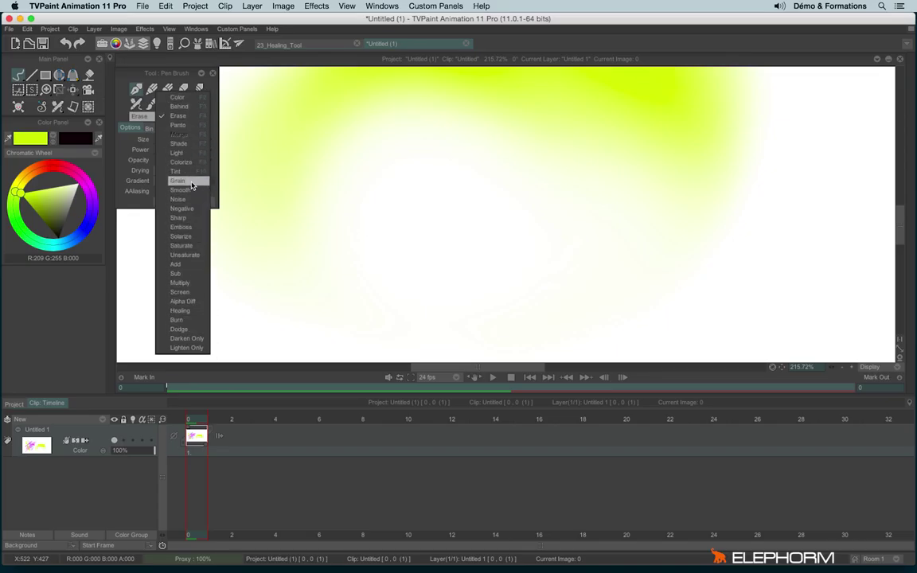
click(28, 30)
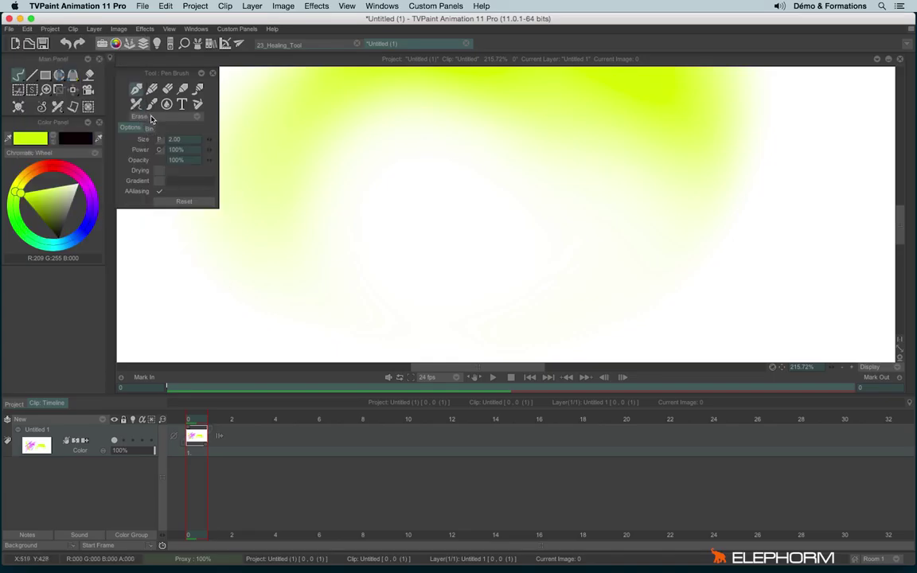
click(151, 117)
Set the pen to Panto mode, then drag a filled shape over the yellow blob.
click(170, 98)
click(157, 116)
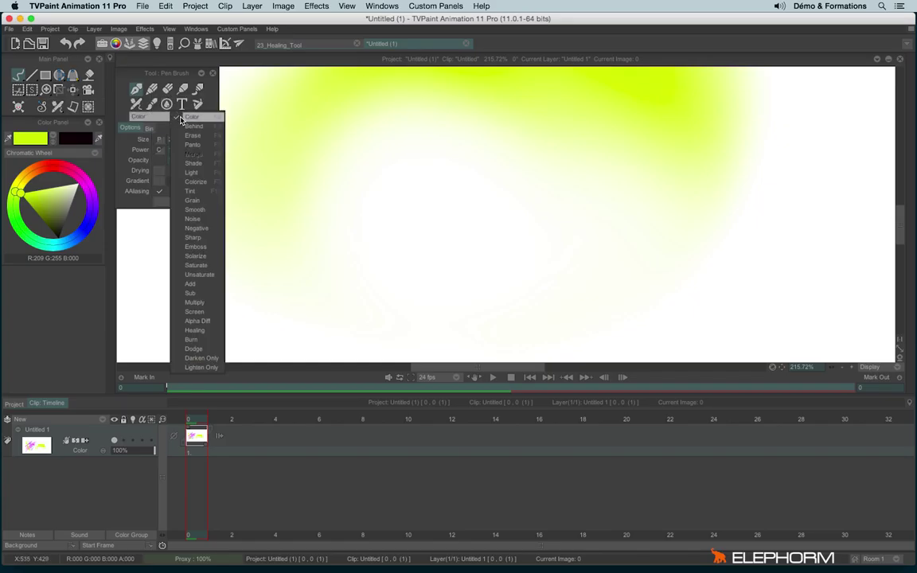
click(207, 148)
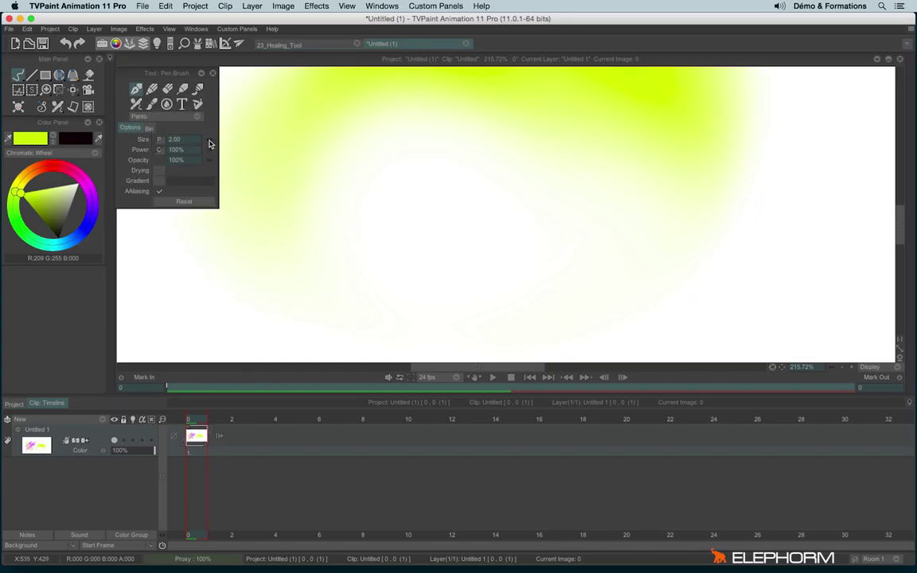
scroll(332, 186, down, 6)
scroll(356, 259, up, 1)
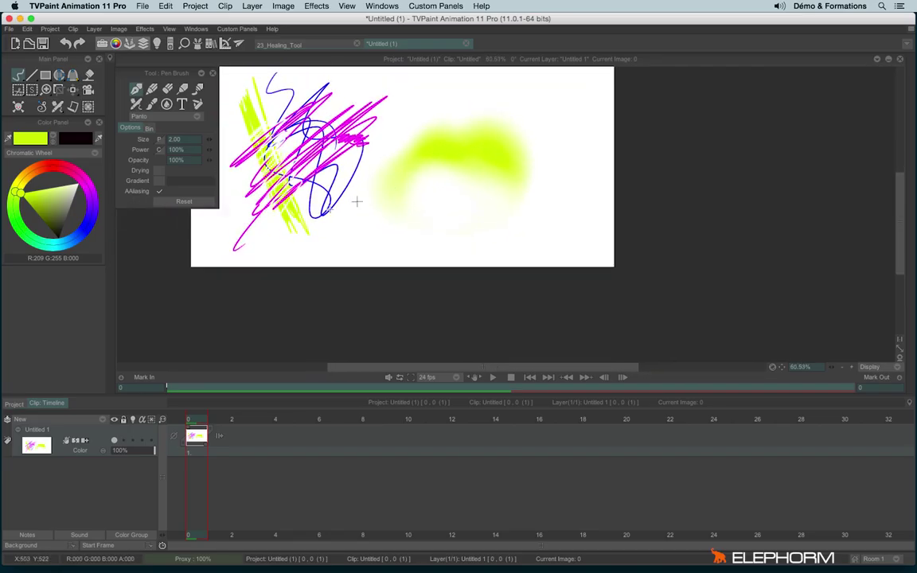
click(59, 74)
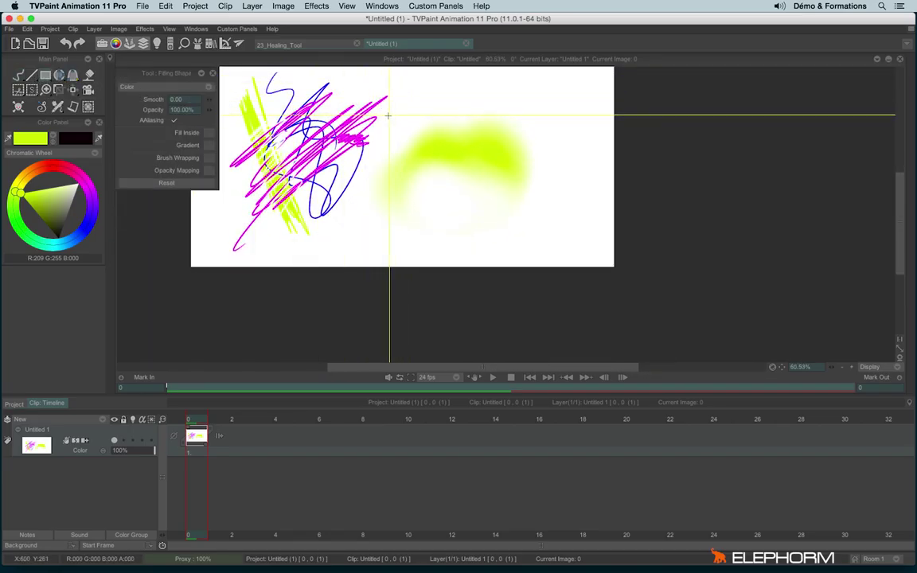
drag(389, 113, 595, 203)
Finish the covering rectangle, clear the drawing, and set the pen back to Color mode.
drag(370, 183, 433, 174)
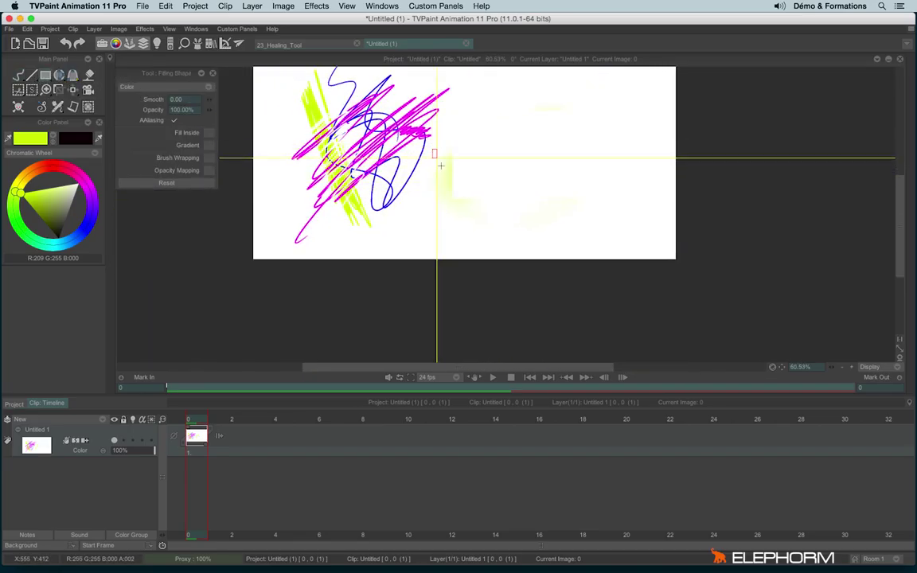
scroll(438, 195, down, 1)
key(BackSpace)
key(b)
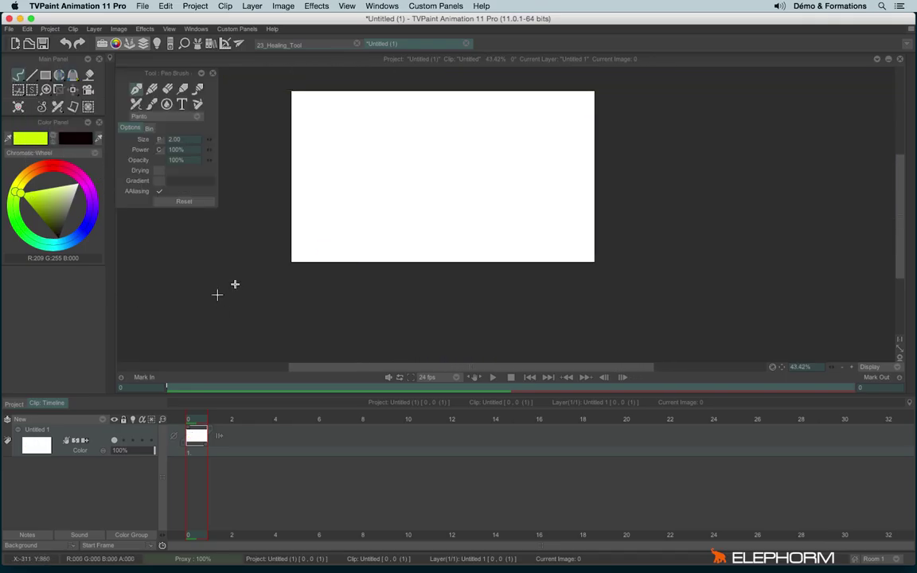
click(144, 116)
click(202, 88)
scroll(394, 184, up, 1)
Pick deep crimson, draw a filled rectangle left of centre, then a smaller blue one inside.
click(50, 165)
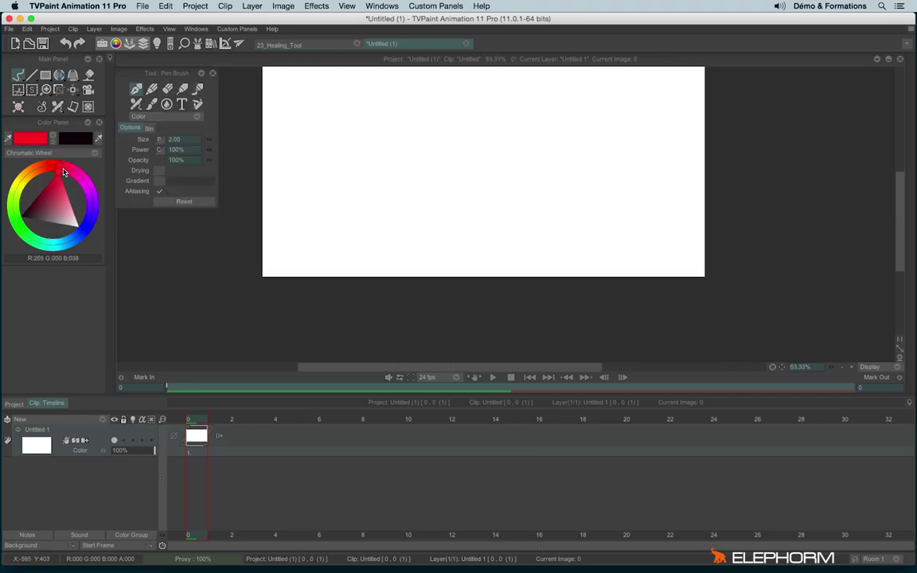
click(47, 172)
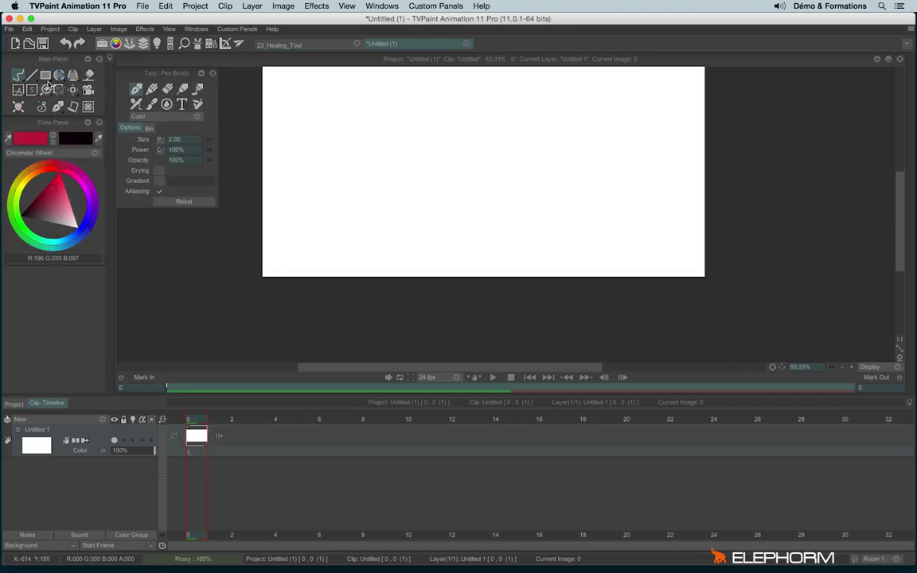
click(45, 74)
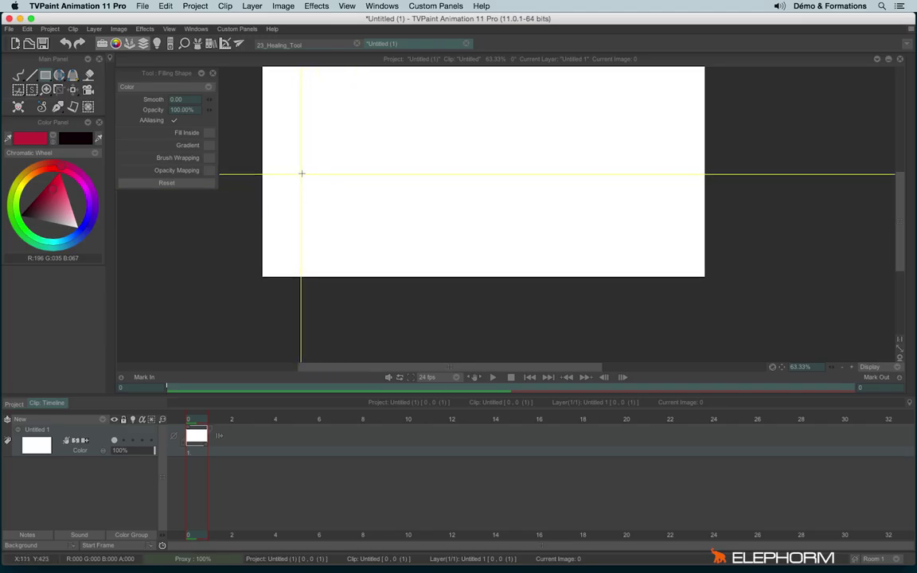
drag(298, 167, 440, 250)
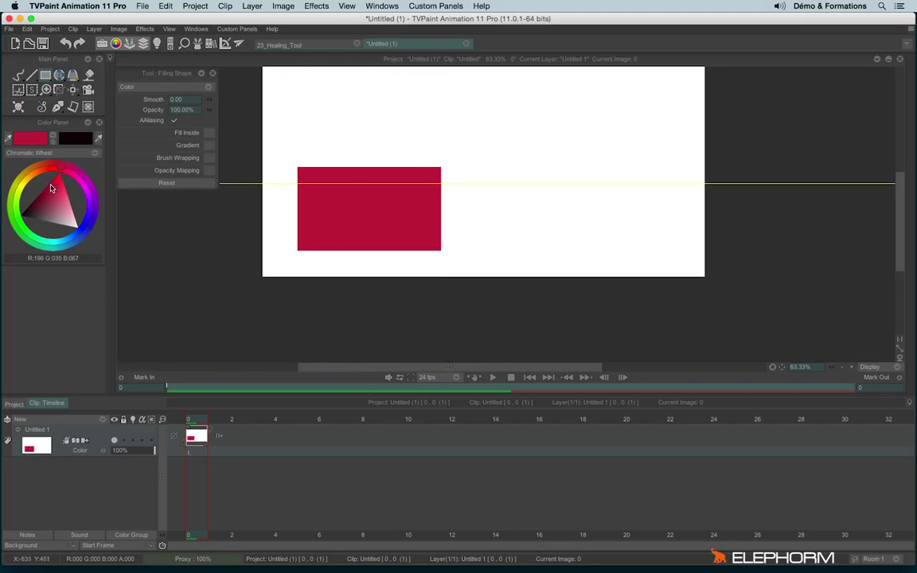
click(80, 229)
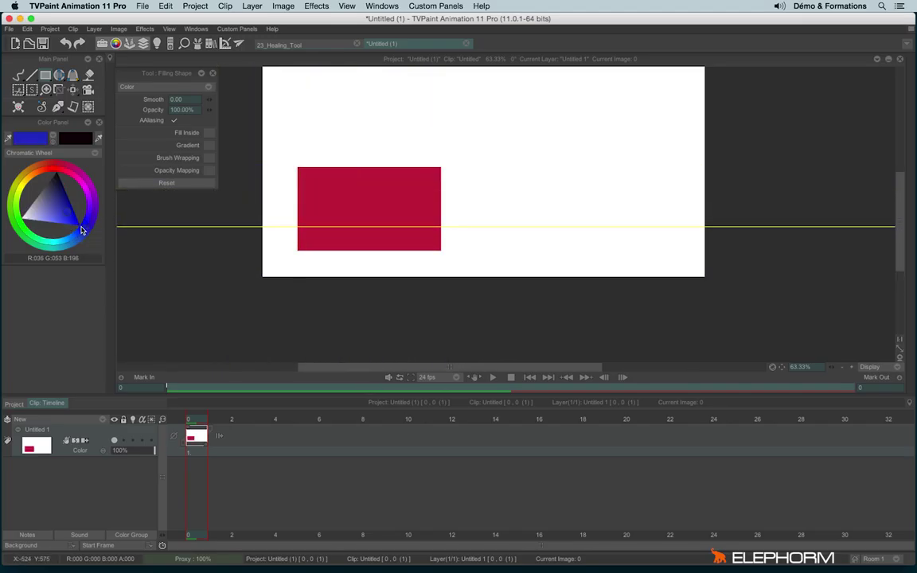
drag(330, 194, 407, 228)
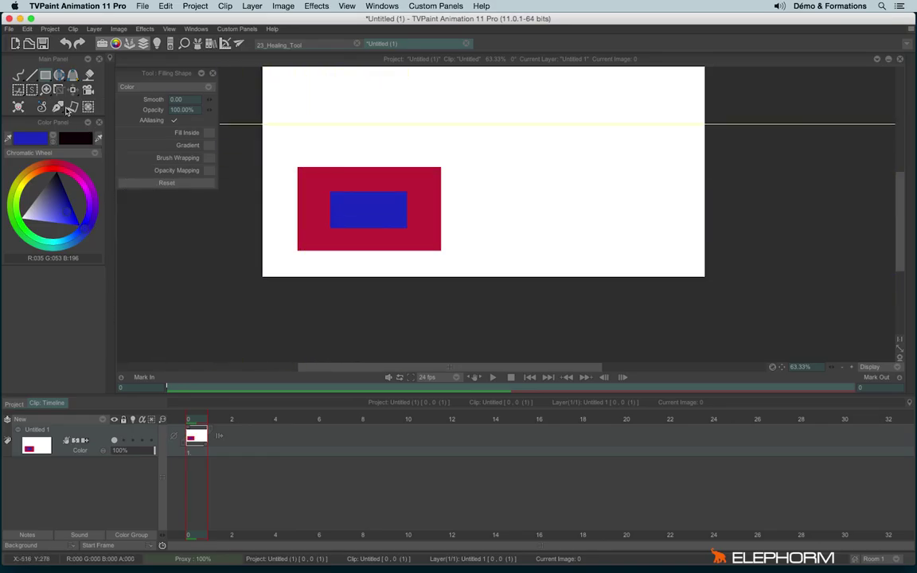
Select the freehand pen brush and set its drawing mode to Panto.
click(19, 74)
click(157, 118)
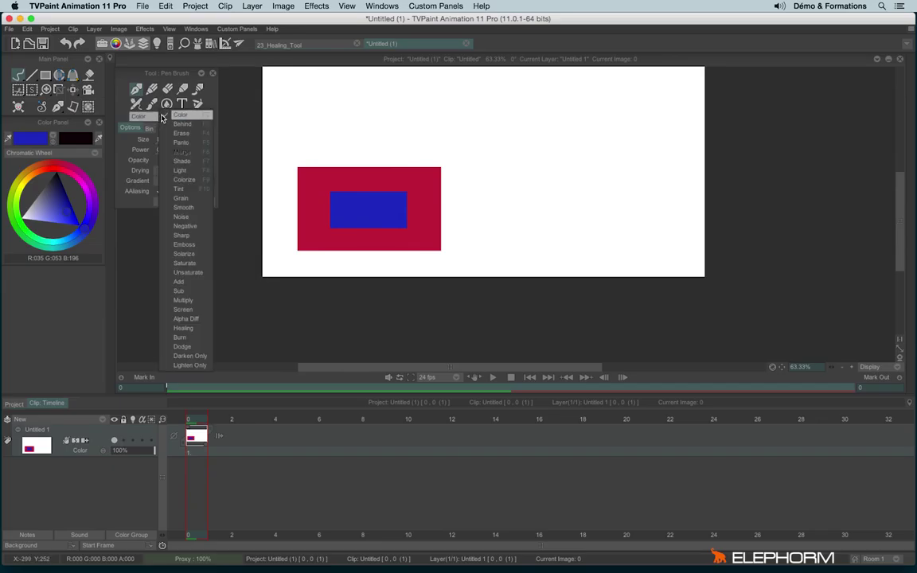
click(200, 144)
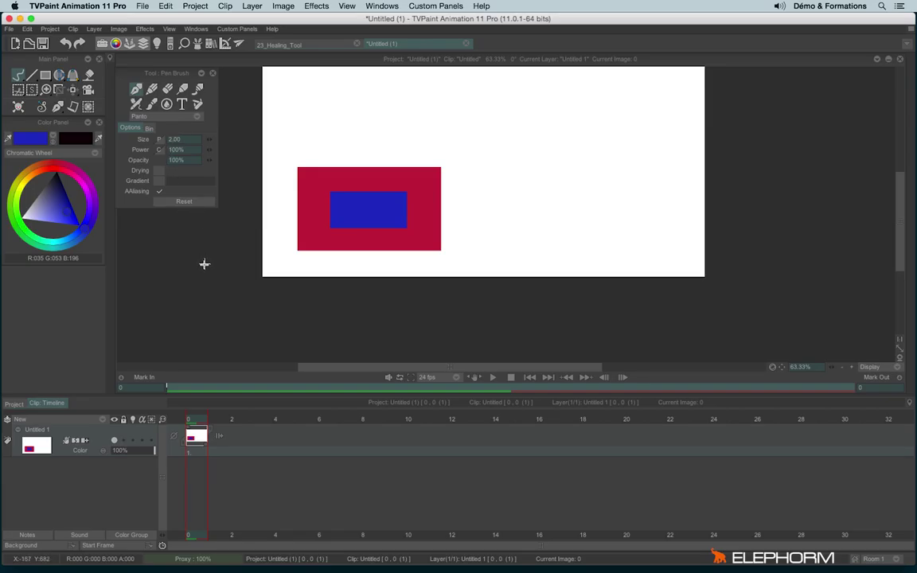
Open Shape Settings and dock the panel with the brush options.
click(18, 77)
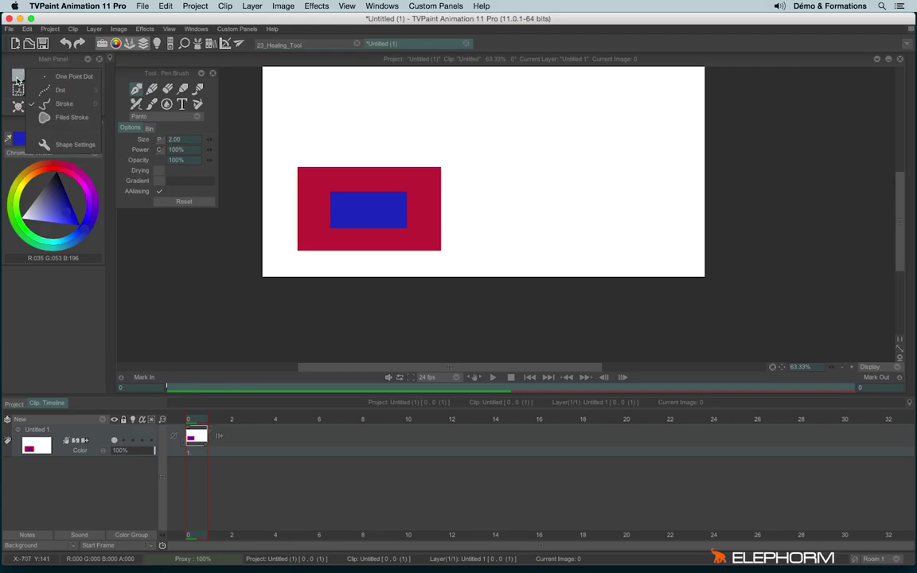
click(92, 146)
mouse_move(107, 74)
mouse_down()
mouse_move(47, 143)
mouse_move(139, 183)
mouse_move(149, 218)
mouse_up()
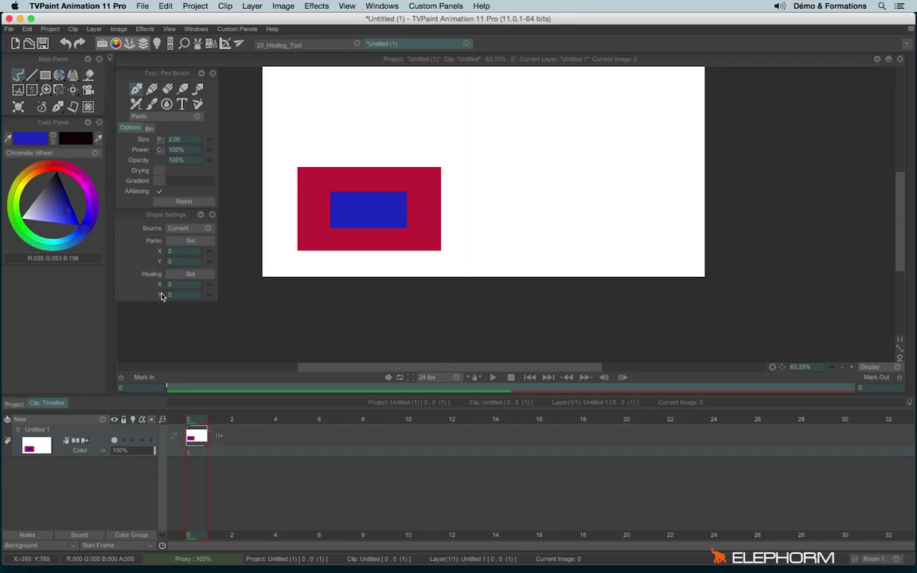
click(190, 242)
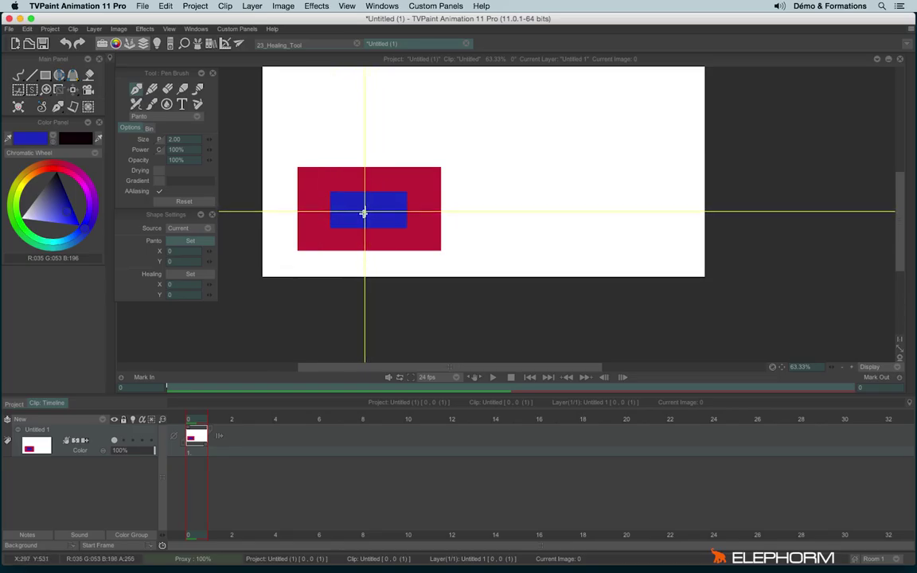
Set the Panto offset (X 380, Y -234) from the blue rectangle and paint a clone upper right.
drag(362, 214, 489, 134)
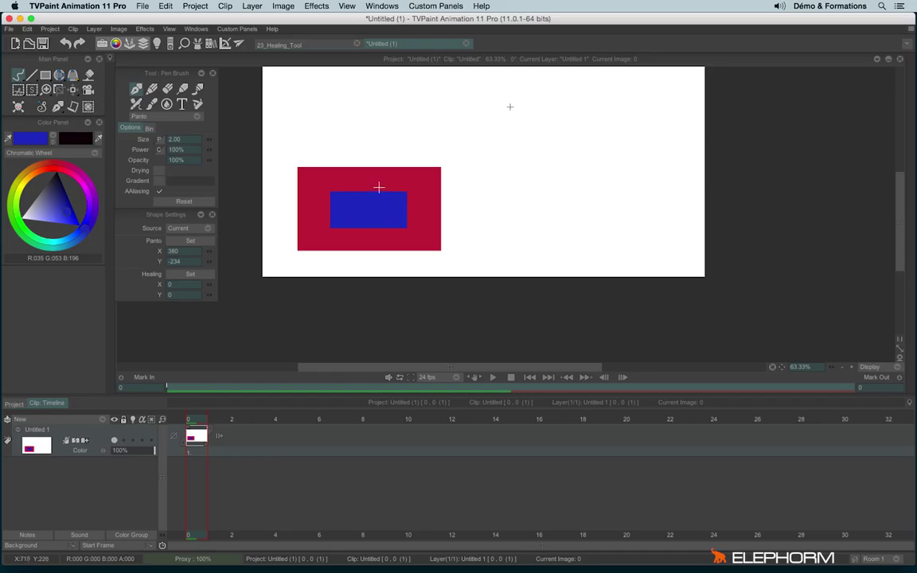
mouse_move(513, 105)
mouse_down()
mouse_move(480, 121)
mouse_move(534, 87)
mouse_move(446, 137)
mouse_move(510, 94)
mouse_move(440, 156)
mouse_move(524, 119)
mouse_move(478, 151)
mouse_move(513, 107)
mouse_move(486, 143)
mouse_move(570, 97)
mouse_move(531, 120)
mouse_move(529, 109)
mouse_move(482, 145)
mouse_move(510, 95)
mouse_move(502, 110)
mouse_move(484, 86)
mouse_move(439, 106)
mouse_move(398, 97)
mouse_move(416, 114)
mouse_move(445, 88)
mouse_move(466, 125)
mouse_move(429, 159)
mouse_move(486, 107)
mouse_move(542, 179)
mouse_move(575, 125)
mouse_move(486, 147)
mouse_move(503, 137)
mouse_up()
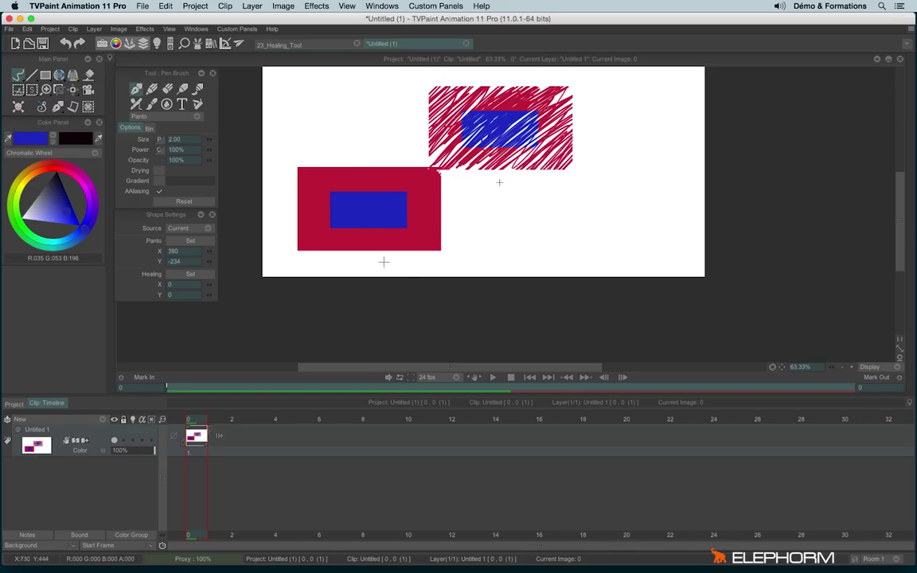
click(196, 116)
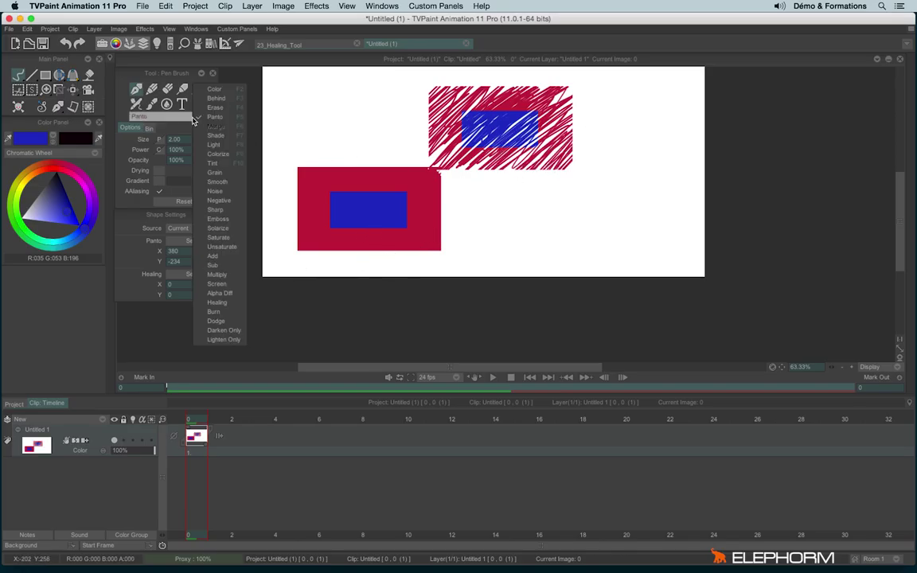
Set Shade mode, switch to the 23_Healing_Tool husky project, and undo a trial scribble.
click(233, 136)
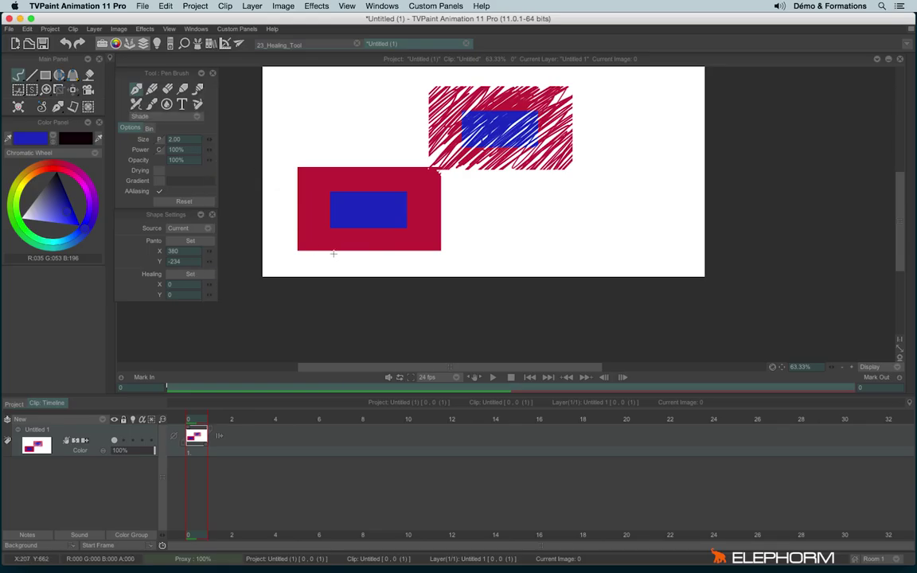
click(278, 46)
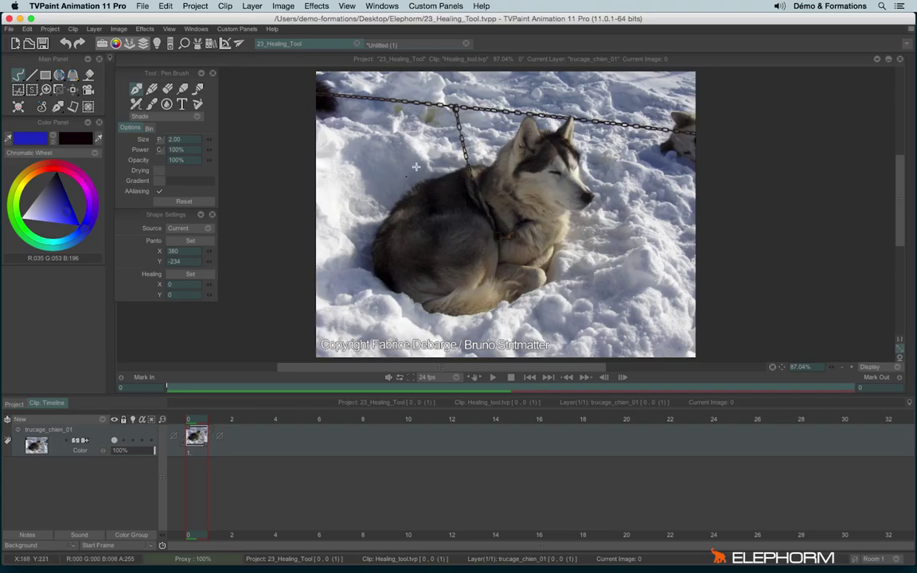
mouse_move(447, 147)
mouse_down()
mouse_move(487, 137)
mouse_move(511, 157)
mouse_move(527, 186)
mouse_move(492, 225)
mouse_move(567, 191)
mouse_move(597, 195)
mouse_move(529, 186)
mouse_move(473, 263)
mouse_move(532, 226)
mouse_move(482, 194)
mouse_up()
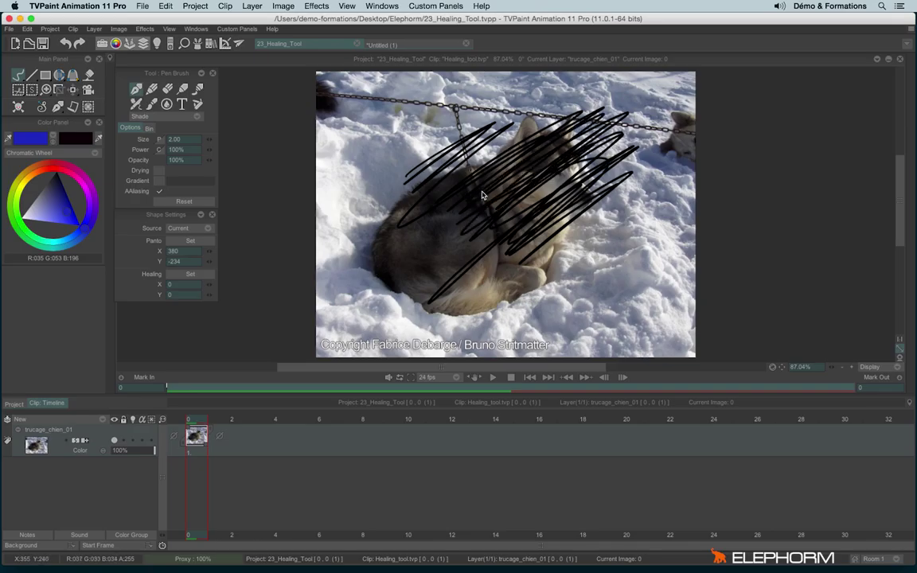
key(super+z)
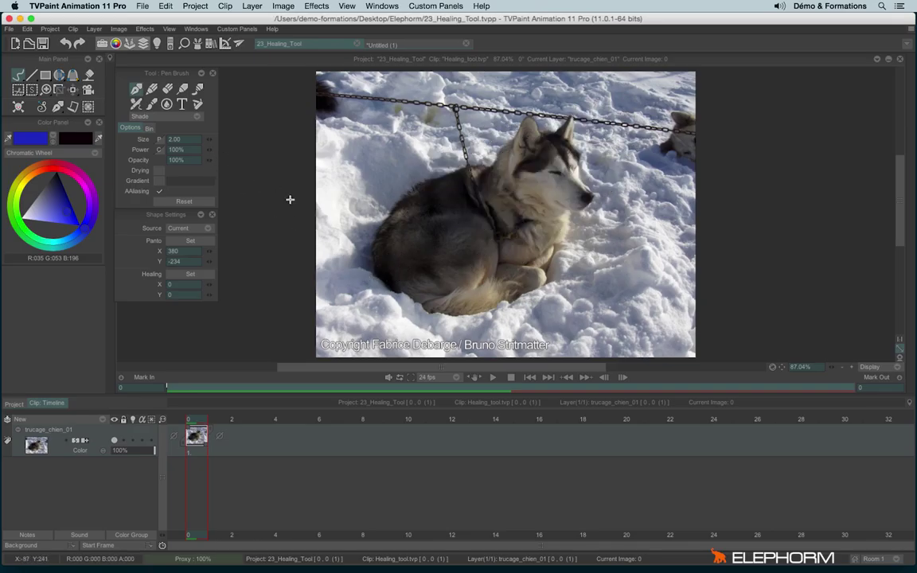
Resize the brush to 27.43 and paint a white Light-mode patch over the dog.
drag(290, 200, 290, 232)
click(175, 117)
click(213, 125)
mouse_move(456, 128)
mouse_down()
mouse_move(473, 183)
mouse_move(510, 164)
mouse_move(536, 239)
mouse_up()
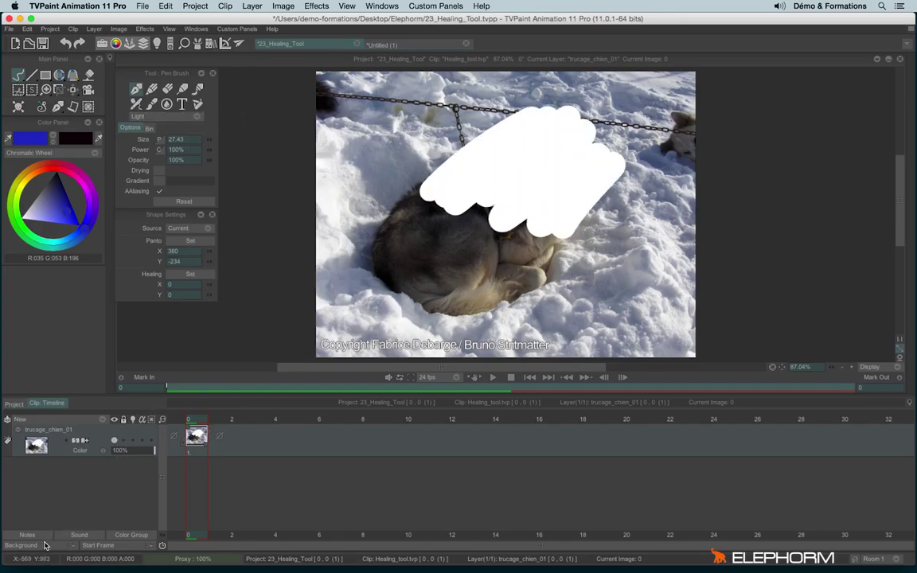
click(72, 545)
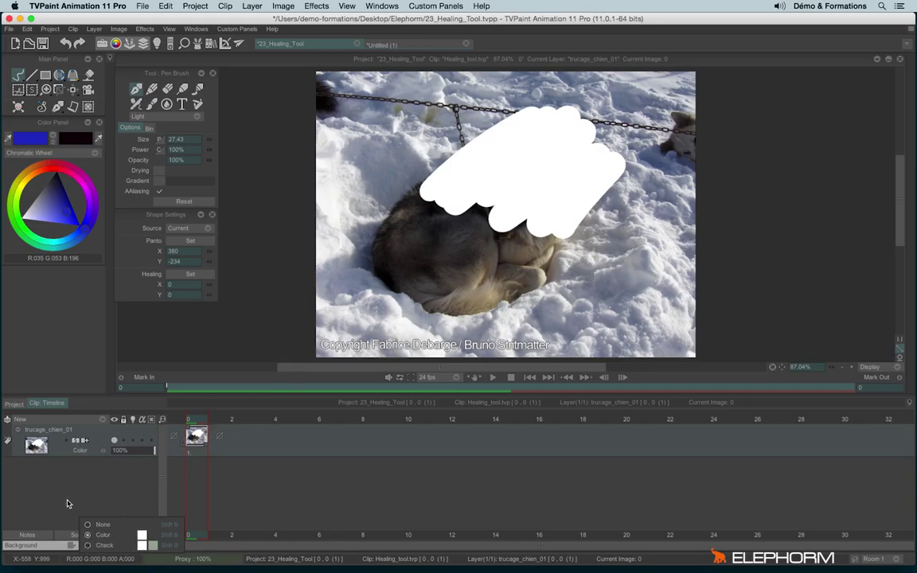
click(166, 119)
Undo the Light patch, then try Colorize and Tint strokes on the dog, undoing each.
click(180, 116)
key(super+z)
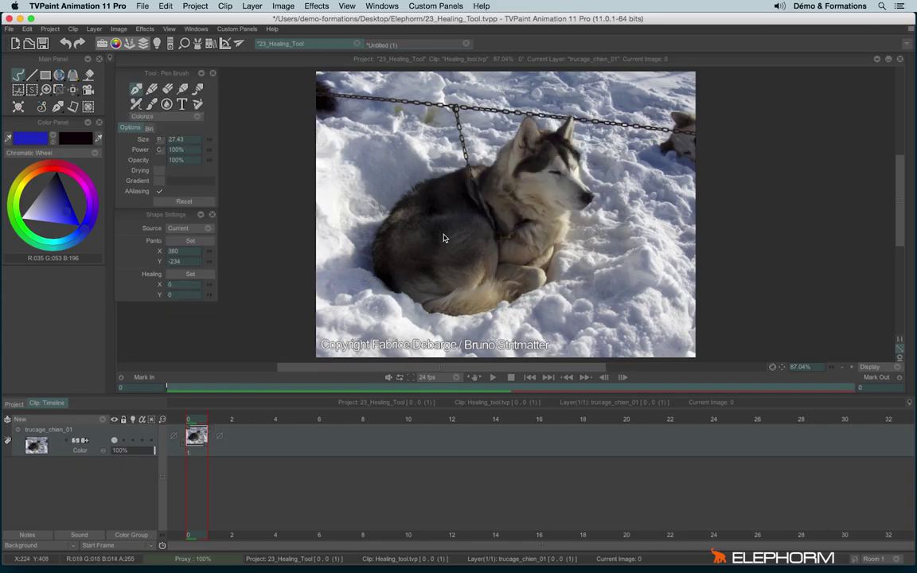
mouse_move(477, 159)
mouse_down()
mouse_move(547, 148)
mouse_move(507, 214)
mouse_move(543, 219)
mouse_move(604, 165)
mouse_up()
key(super+z)
click(198, 117)
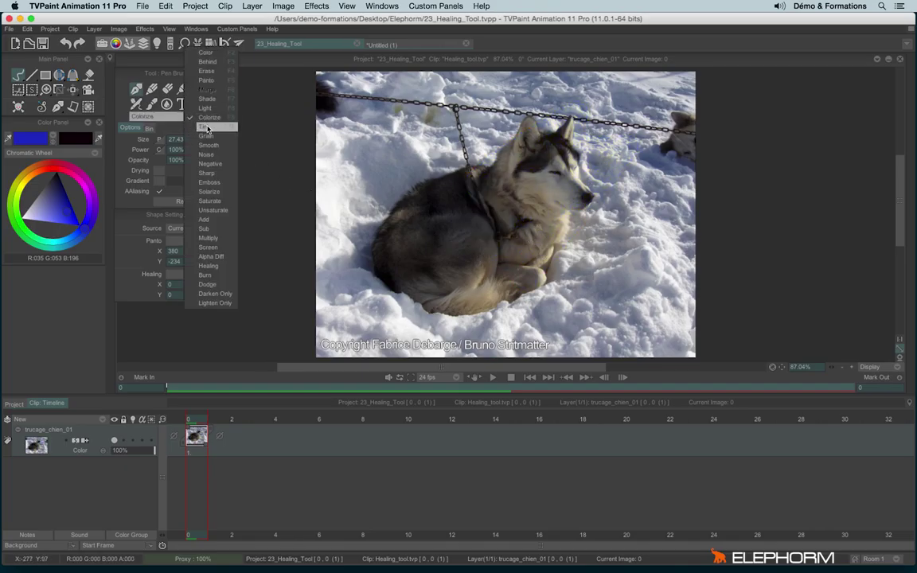
click(206, 128)
mouse_move(496, 150)
mouse_down()
mouse_move(449, 181)
mouse_move(486, 192)
mouse_move(510, 273)
mouse_move(430, 255)
mouse_up()
key(super+z)
Try Grain mode, then fade the chain above the dog's head in Smooth mode.
click(173, 118)
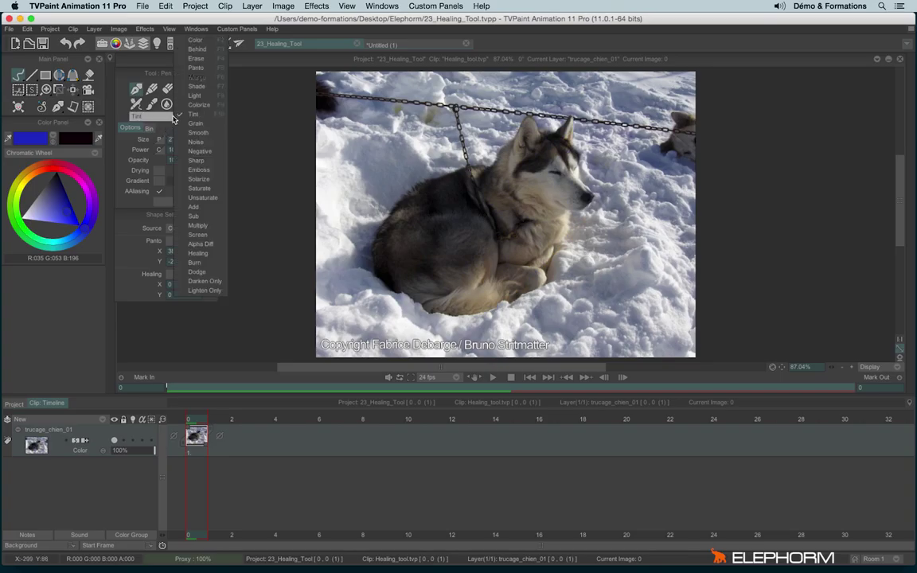
click(195, 123)
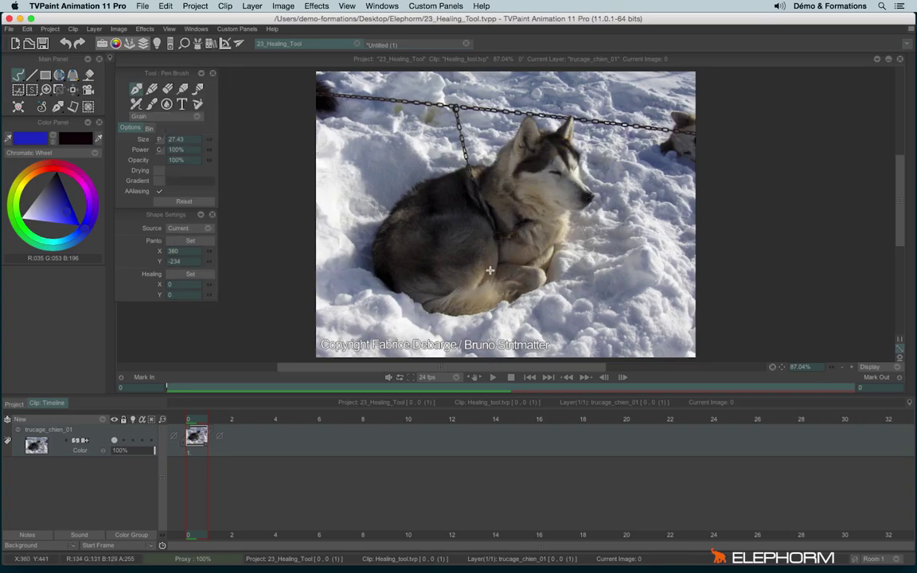
scroll(508, 200, up, 5)
scroll(539, 184, down, 5)
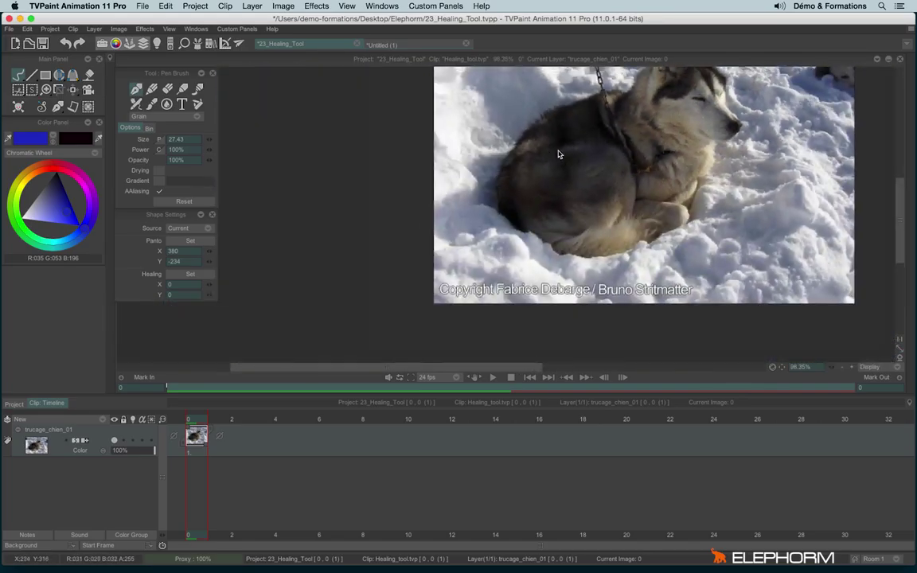
scroll(526, 195, down, 2)
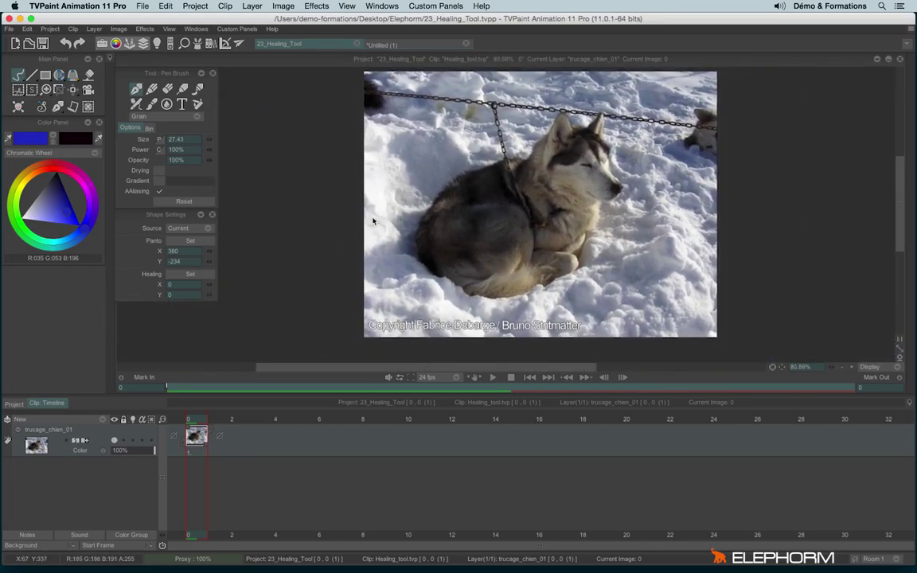
click(161, 117)
click(171, 109)
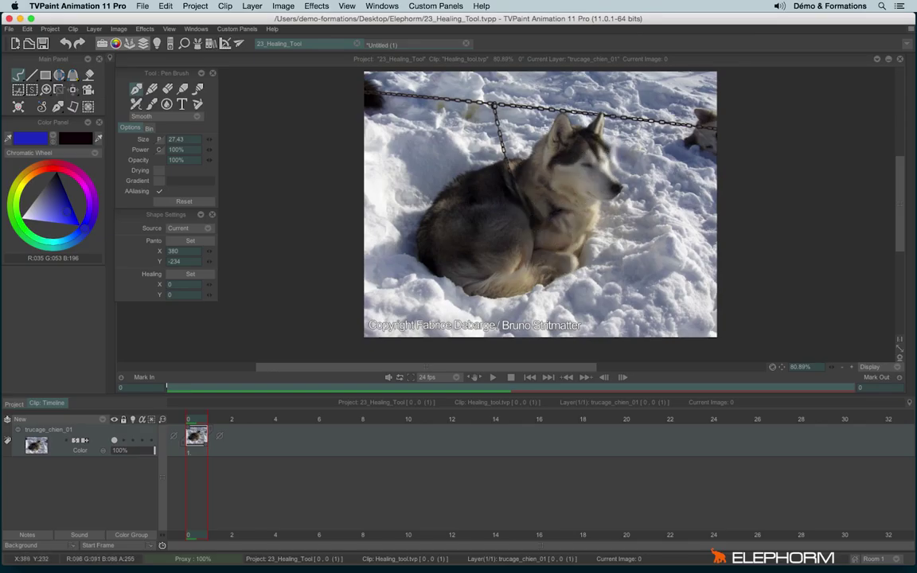
drag(548, 109, 573, 113)
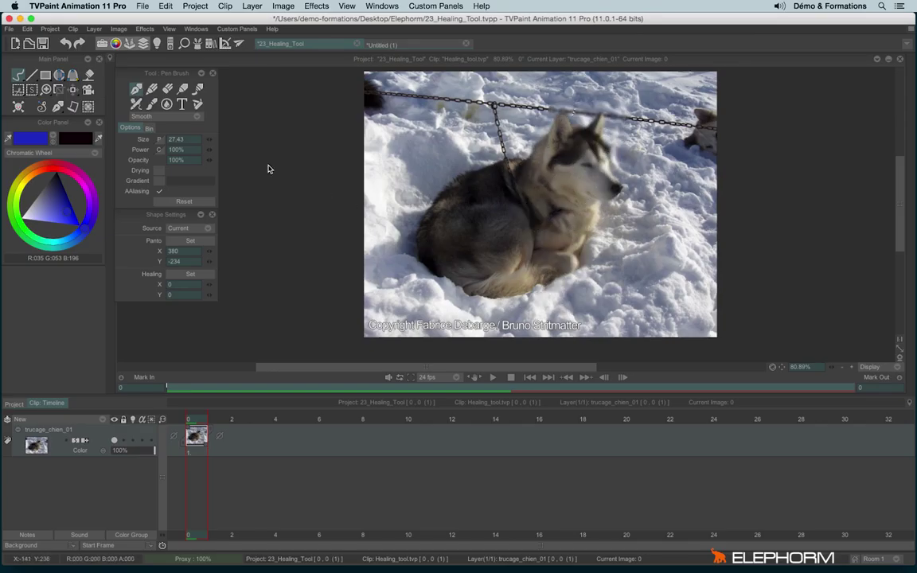
Undo the chain stroke, then test a Noise-mode stroke on the dog and undo it.
key(ctrl+z)
click(173, 116)
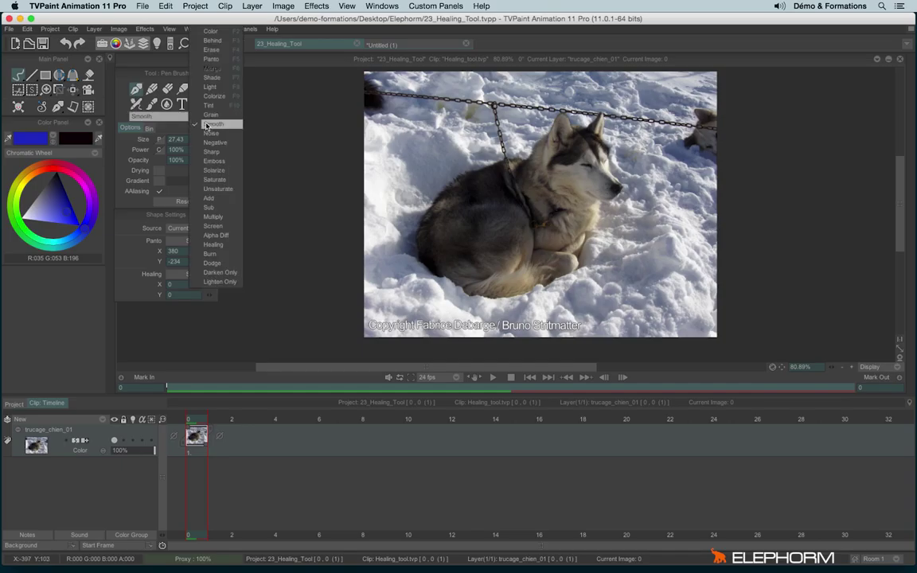
click(189, 129)
mouse_move(587, 172)
mouse_down()
mouse_move(554, 224)
mouse_move(494, 202)
mouse_move(527, 244)
mouse_move(457, 299)
mouse_up()
scroll(456, 258, up, 10)
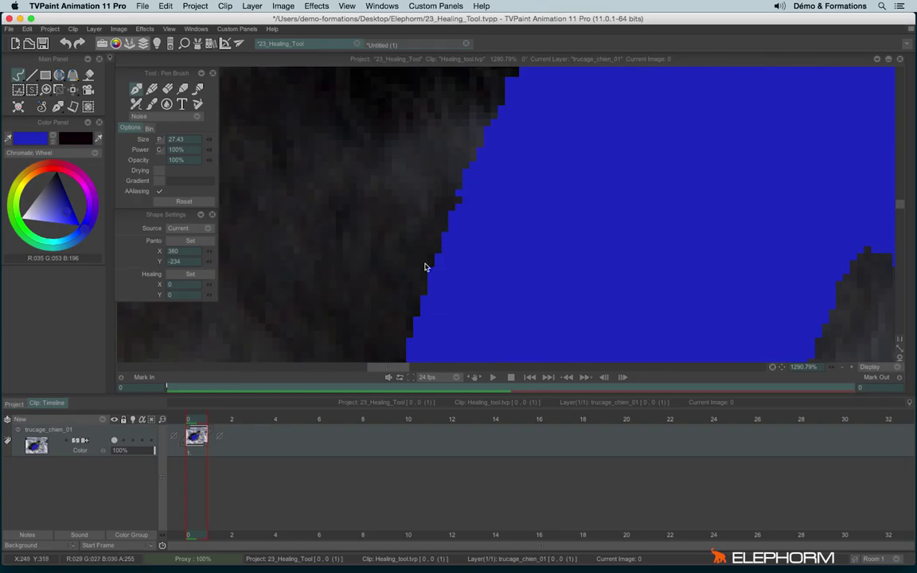
scroll(401, 226, down, 10)
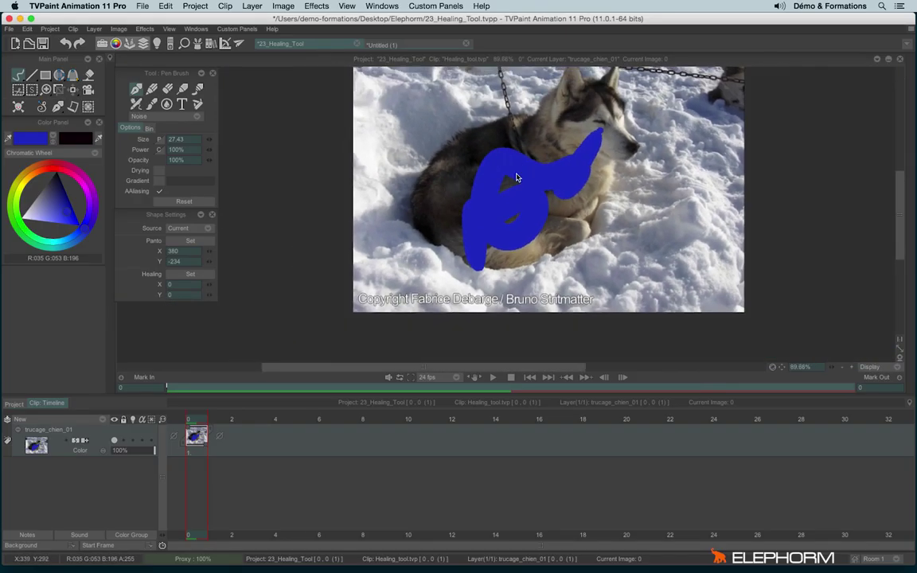
key(super+z)
Try Negative and Sharp mode strokes on the dog, undoing each.
click(169, 118)
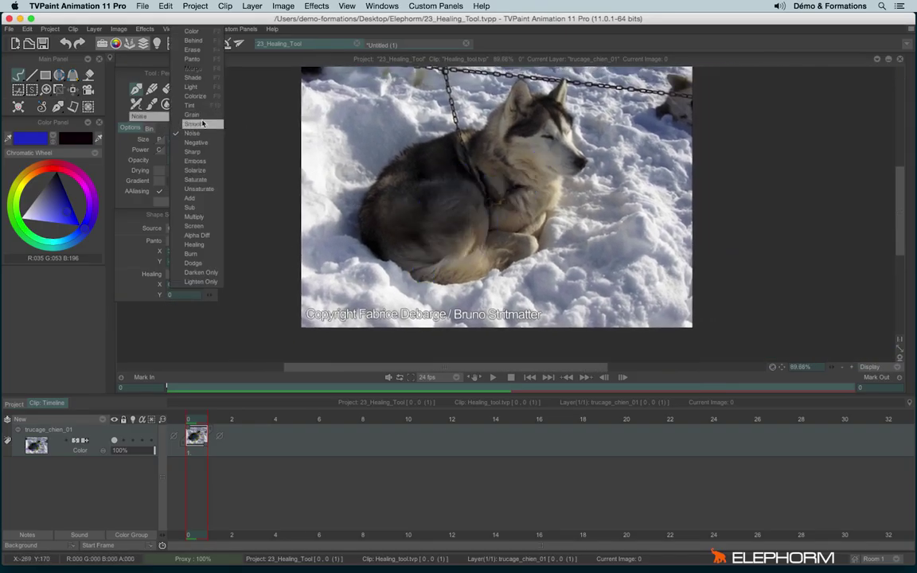
click(195, 139)
mouse_move(518, 140)
mouse_down()
mouse_move(580, 103)
mouse_move(414, 214)
mouse_move(478, 99)
mouse_move(549, 79)
mouse_move(466, 237)
mouse_up()
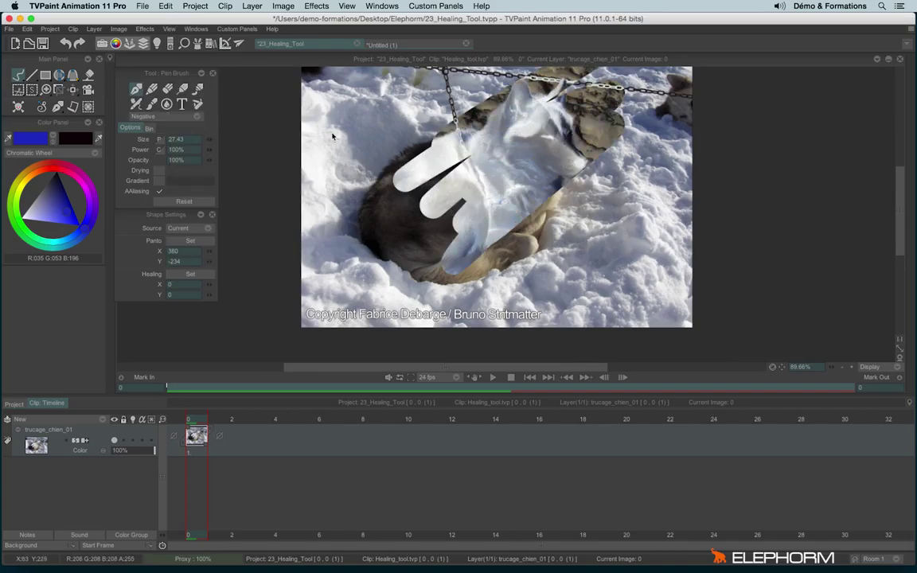
key(super+z)
click(169, 118)
click(195, 141)
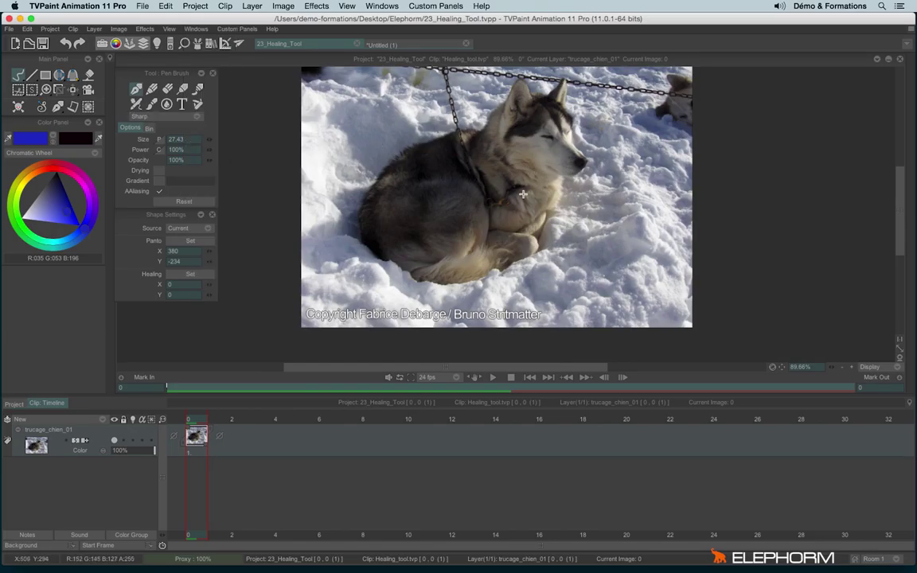
mouse_move(523, 193)
mouse_down()
mouse_move(477, 199)
mouse_move(464, 103)
mouse_move(466, 194)
mouse_move(422, 251)
mouse_up()
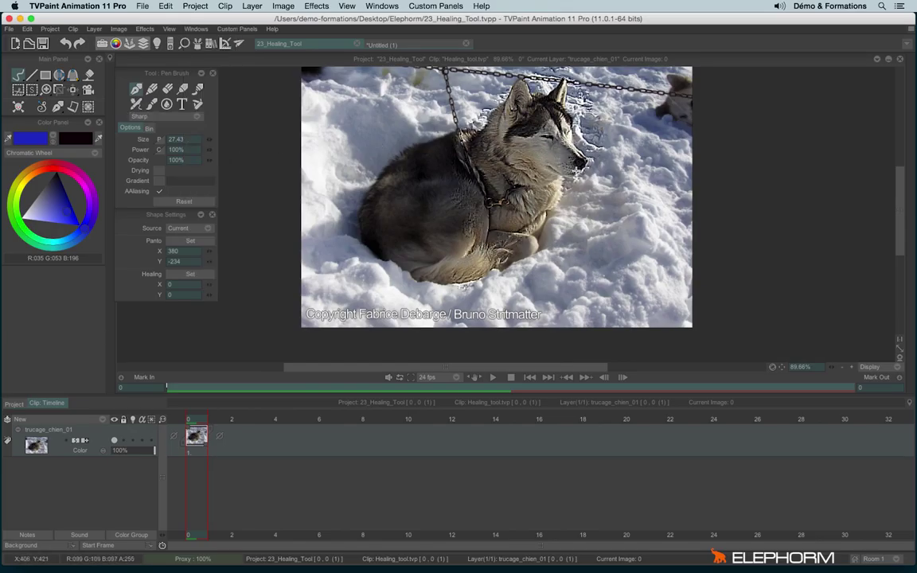
key(super+z)
Try Emboss and Solarize mode strokes on the dog's head and face, undoing each.
click(170, 118)
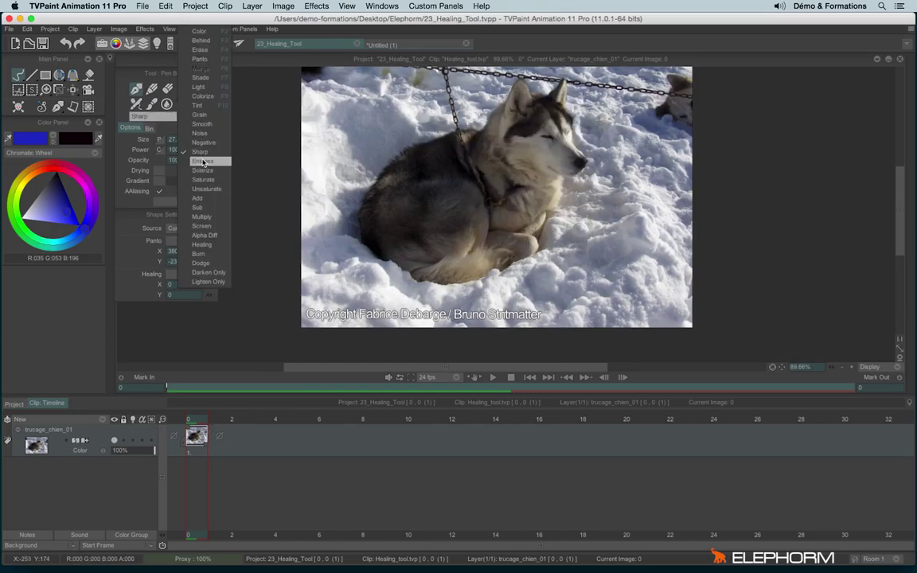
click(203, 163)
mouse_move(507, 108)
mouse_down()
mouse_move(446, 119)
mouse_move(517, 75)
mouse_move(529, 186)
mouse_move(422, 258)
mouse_move(347, 233)
mouse_up()
key(super+z)
click(175, 117)
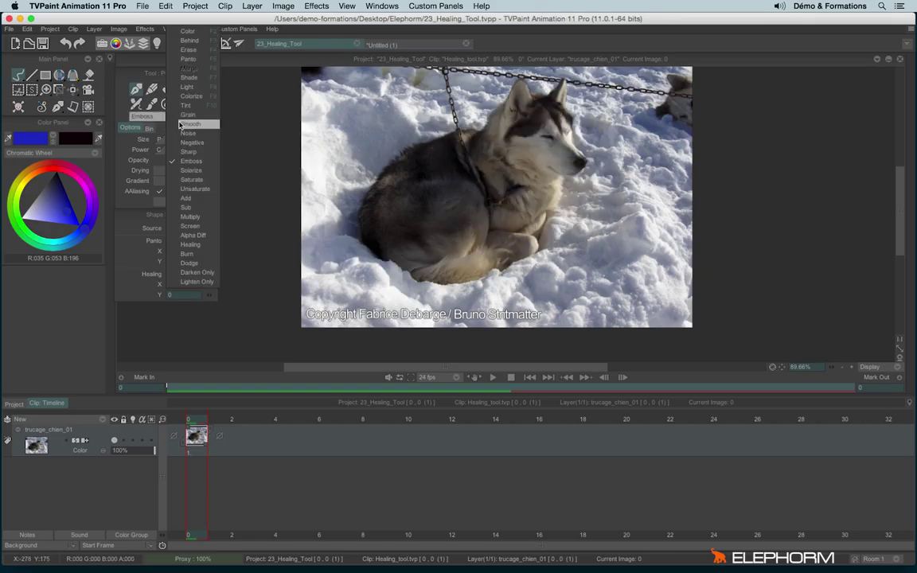
click(191, 171)
mouse_move(569, 159)
mouse_down()
mouse_move(482, 73)
mouse_move(557, 167)
mouse_move(605, 136)
mouse_move(422, 274)
mouse_up()
key(super+z)
Paint with Saturate, select Unsaturate, then test and undo an Add stroke.
click(158, 118)
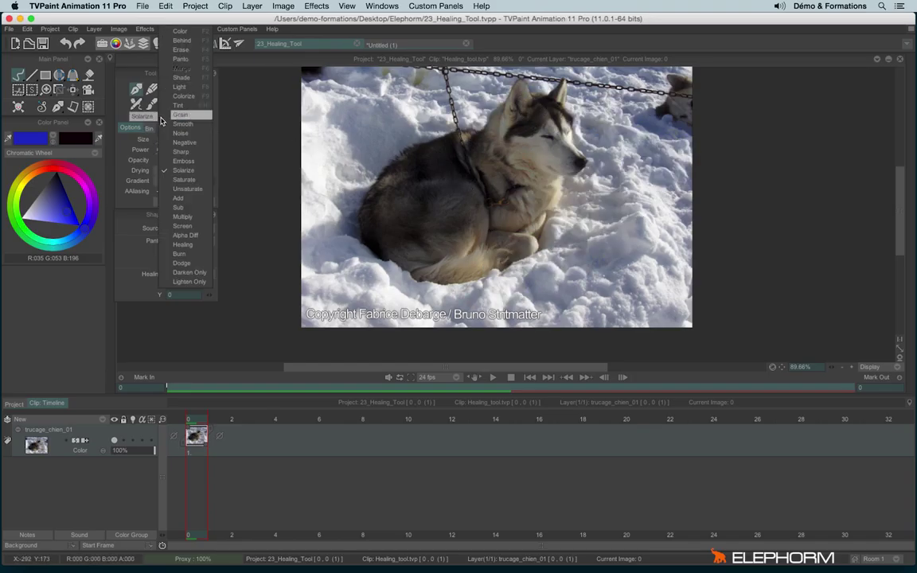
click(181, 162)
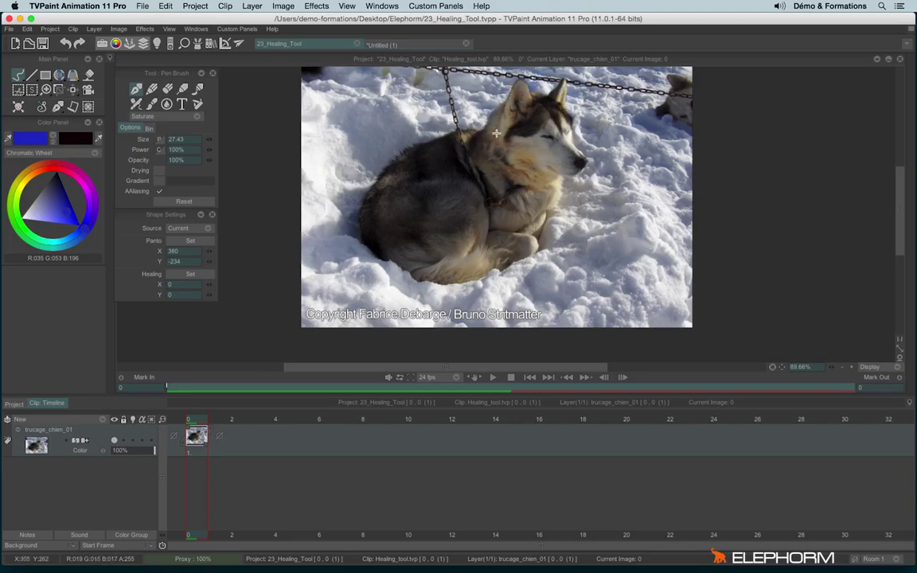
mouse_move(581, 151)
mouse_down()
mouse_move(554, 203)
mouse_move(562, 242)
mouse_up()
click(159, 116)
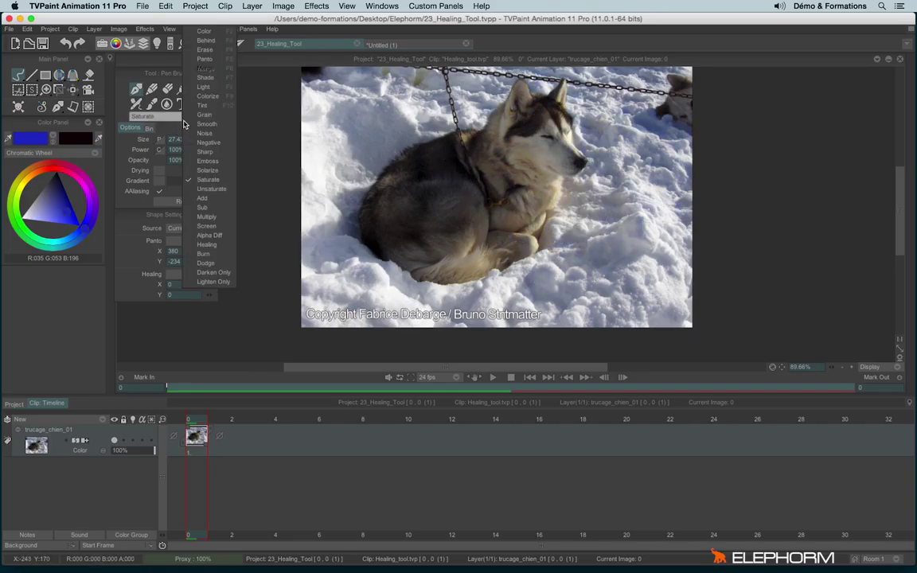
click(211, 188)
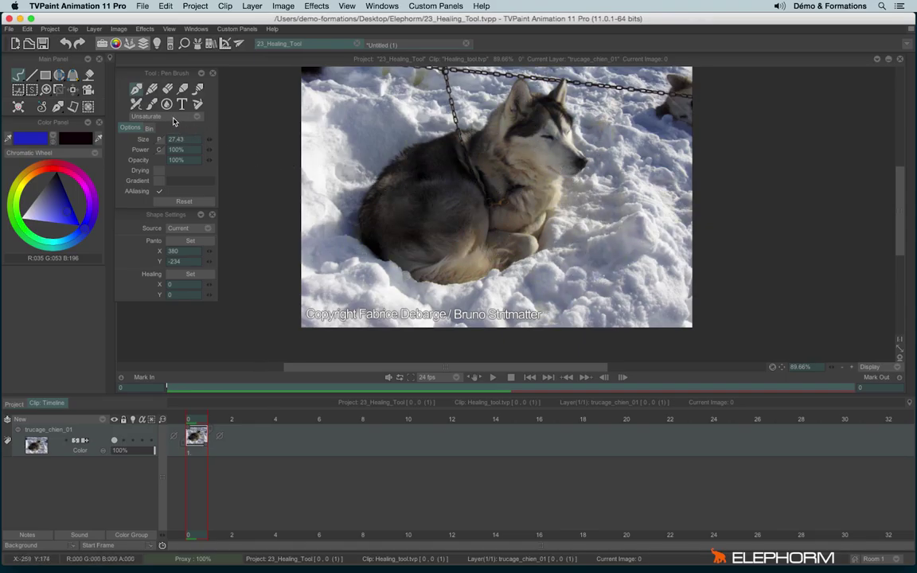
click(159, 113)
click(185, 182)
mouse_move(589, 108)
mouse_down()
mouse_move(466, 179)
mouse_move(474, 199)
mouse_move(542, 191)
mouse_up()
key(super+z)
Try Sub and Multiply mode strokes over the dog, undoing each.
click(163, 116)
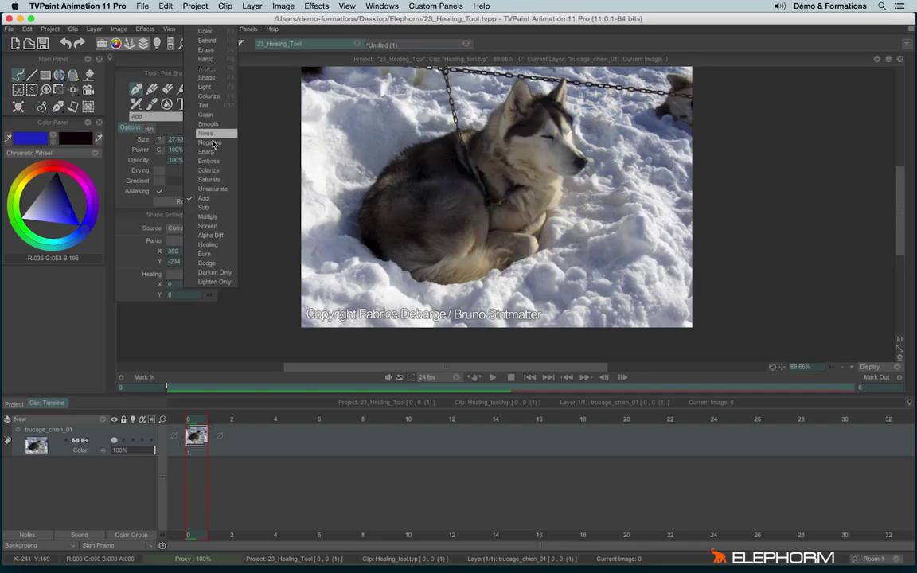
click(203, 207)
mouse_move(441, 132)
mouse_down()
mouse_move(498, 135)
mouse_move(594, 184)
mouse_move(477, 170)
mouse_up()
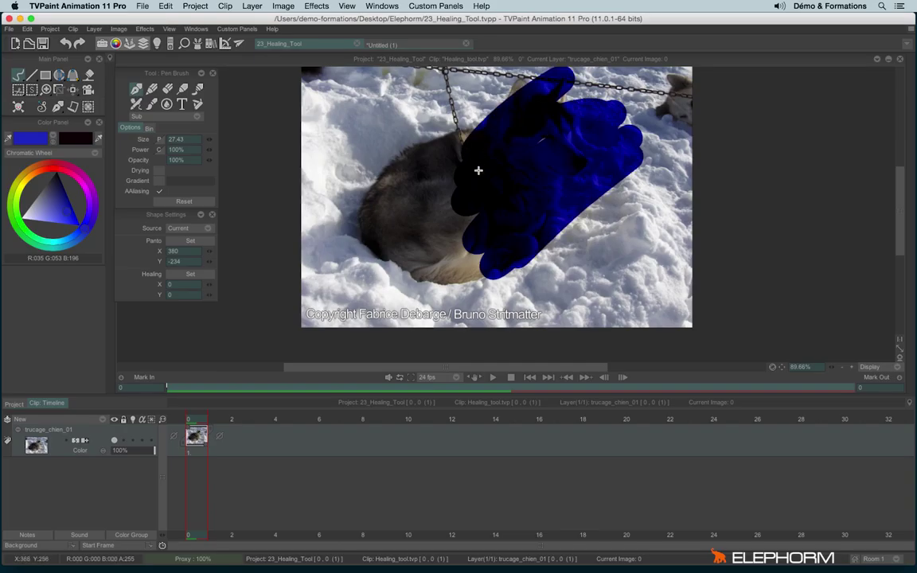
key(super+z)
click(155, 111)
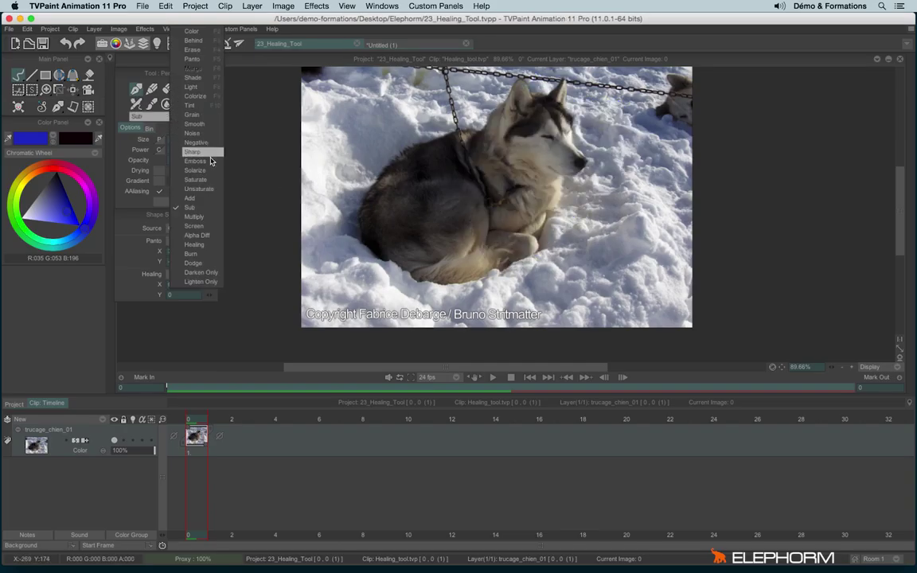
click(205, 216)
mouse_move(467, 132)
mouse_down()
mouse_move(483, 193)
mouse_move(606, 150)
mouse_move(446, 294)
mouse_up()
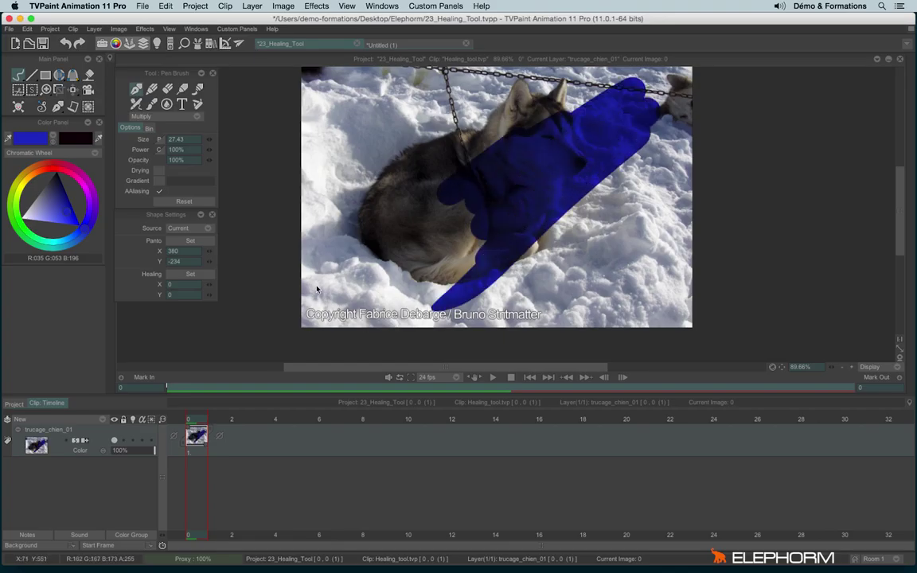
key(super+z)
Test and undo a Screen stroke, select Alpha Diff, then set the brush to Healing.
click(155, 117)
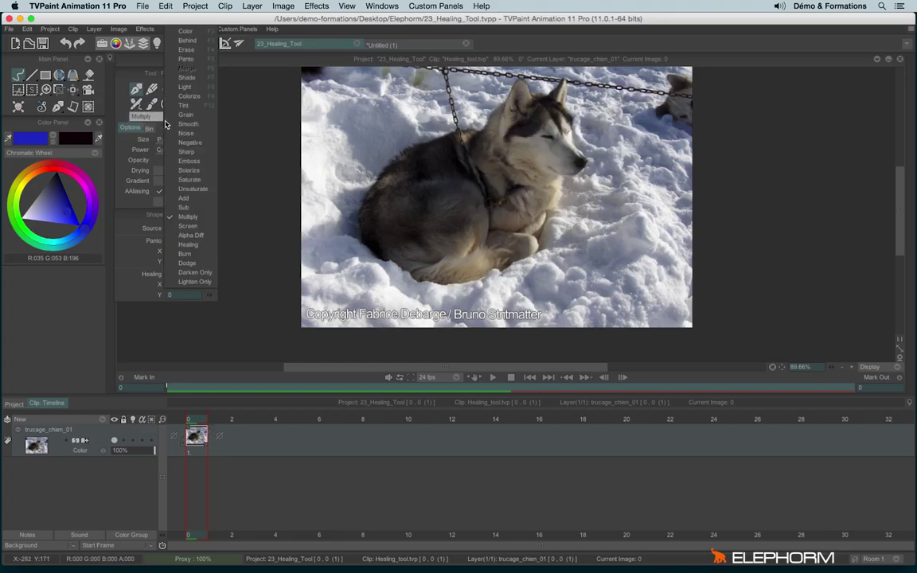
click(193, 230)
mouse_move(525, 147)
mouse_down()
mouse_move(469, 195)
mouse_move(605, 120)
mouse_move(478, 263)
mouse_up()
key(super+z)
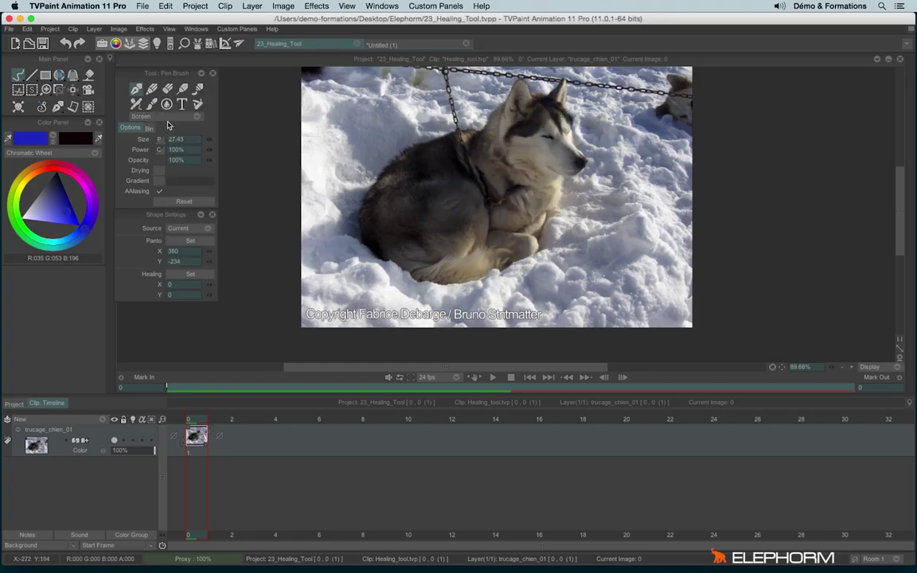
click(155, 117)
click(179, 215)
click(158, 117)
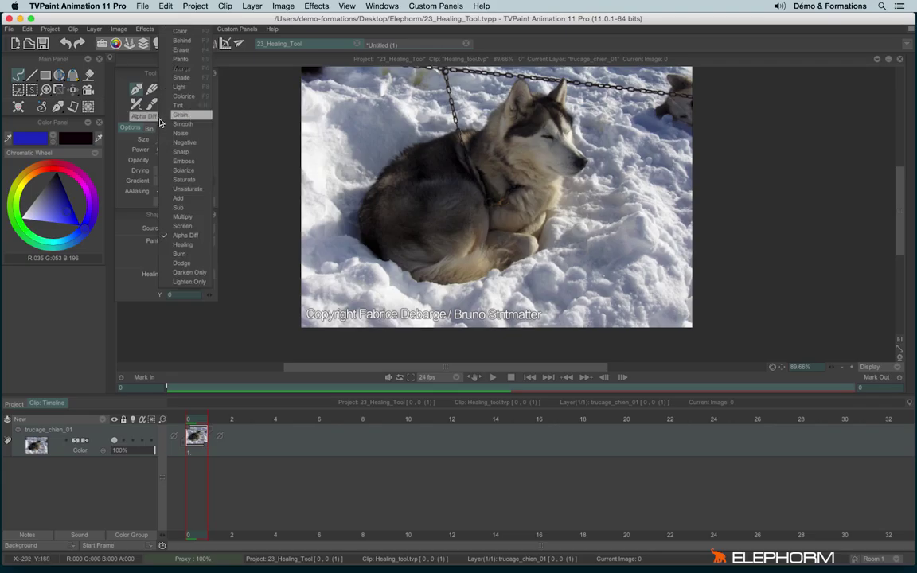
click(189, 249)
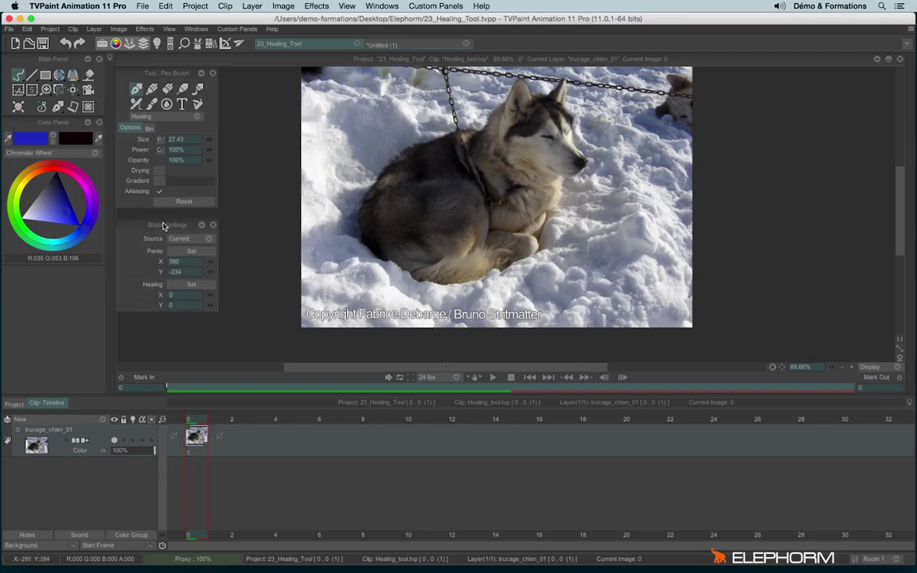
Move Shape Settings up under the Pen Brush panel and start setting the Healing source.
drag(163, 226, 164, 216)
click(186, 276)
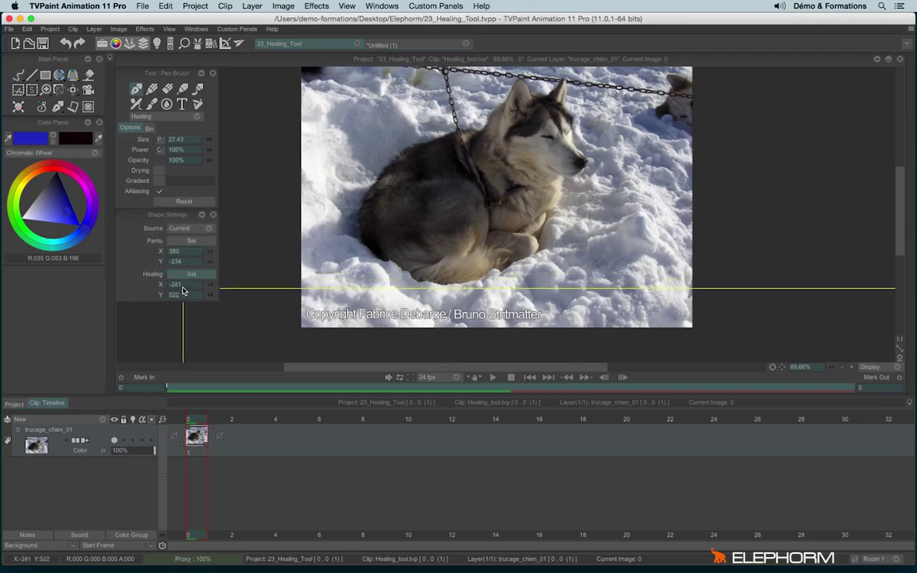
Set the healing source on snow right of the dog and heal away the copyright text.
click(634, 255)
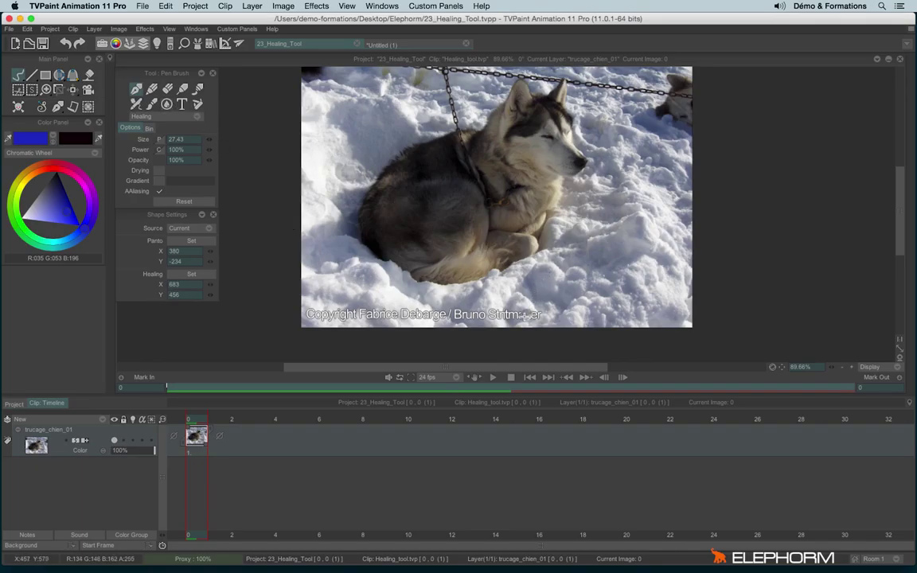
click(526, 315)
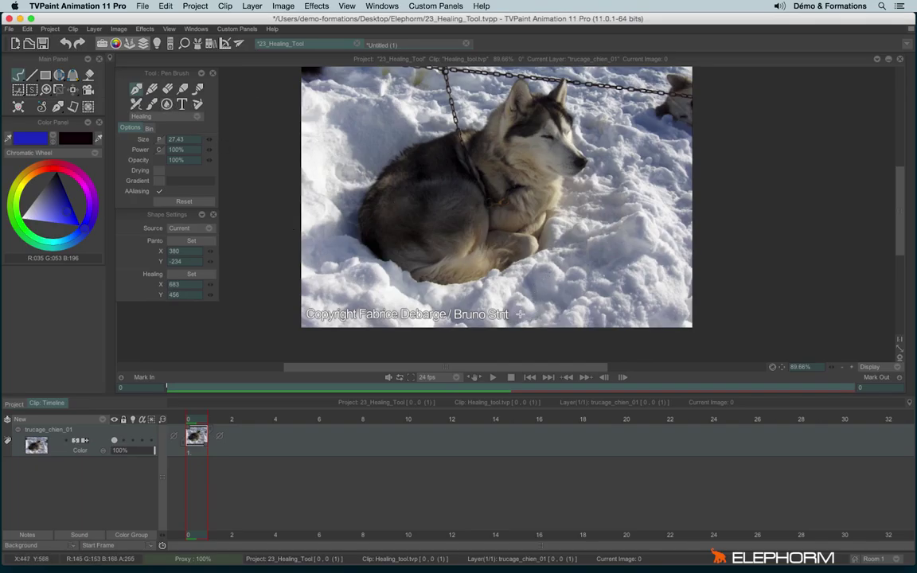
mouse_move(519, 315)
mouse_down()
mouse_move(456, 312)
mouse_move(424, 337)
mouse_move(448, 314)
mouse_move(434, 309)
mouse_move(432, 322)
mouse_move(398, 314)
mouse_move(405, 328)
mouse_move(399, 317)
mouse_move(412, 309)
mouse_move(399, 301)
mouse_move(382, 320)
mouse_move(374, 303)
mouse_move(380, 314)
mouse_move(358, 317)
mouse_move(372, 318)
mouse_move(318, 319)
mouse_up()
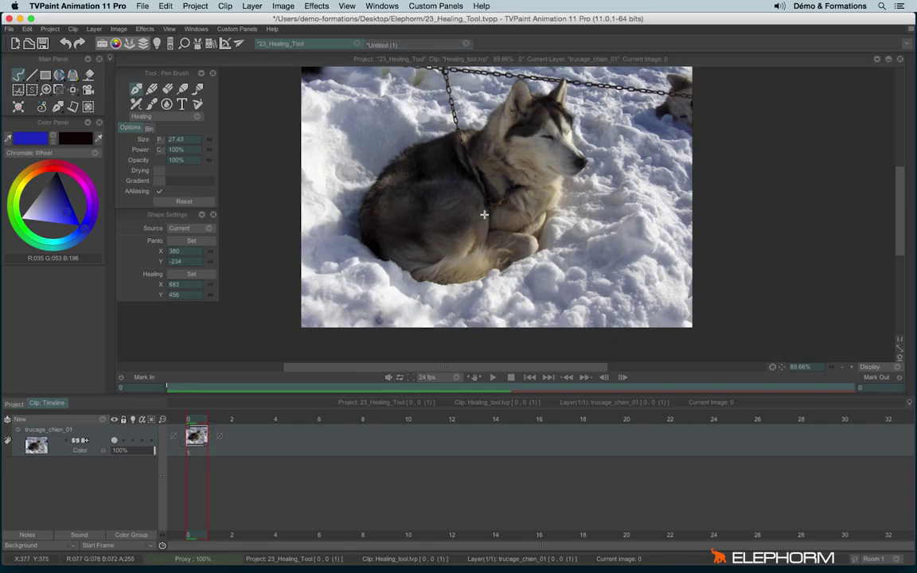
scroll(478, 209, down, 3)
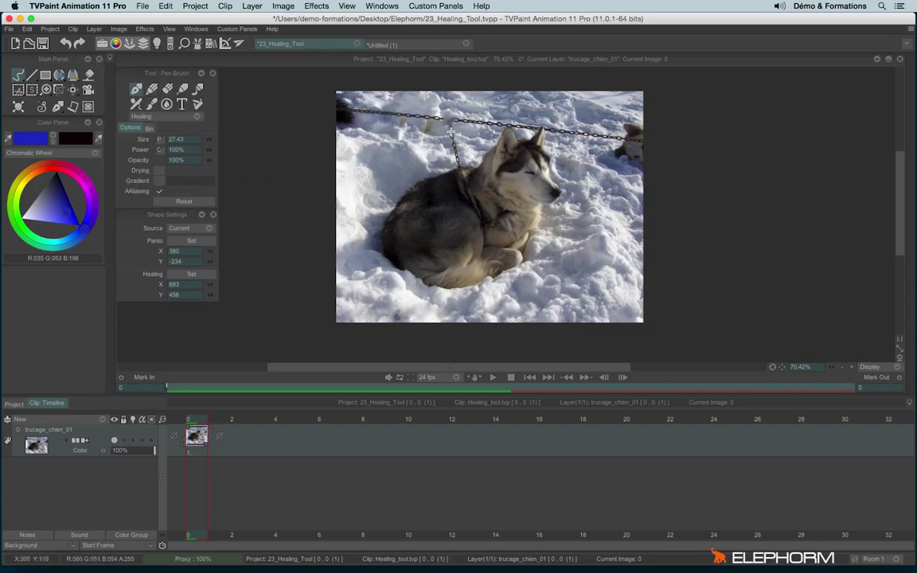
drag(455, 148, 457, 163)
drag(452, 121, 495, 126)
mouse_move(440, 120)
mouse_down()
mouse_move(399, 114)
mouse_move(428, 120)
mouse_up()
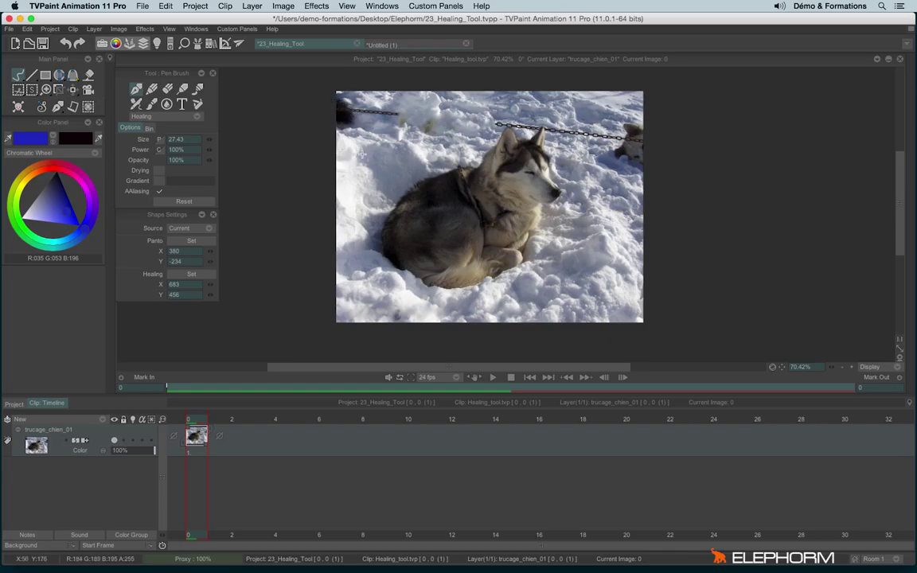
mouse_move(343, 105)
mouse_down()
mouse_move(337, 123)
mouse_move(345, 116)
mouse_up()
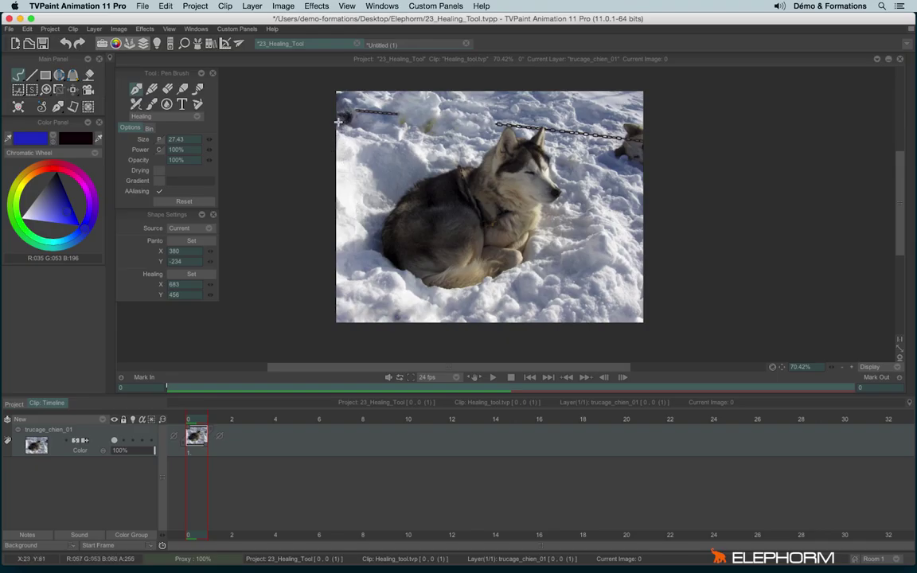
scroll(335, 120, up, 6)
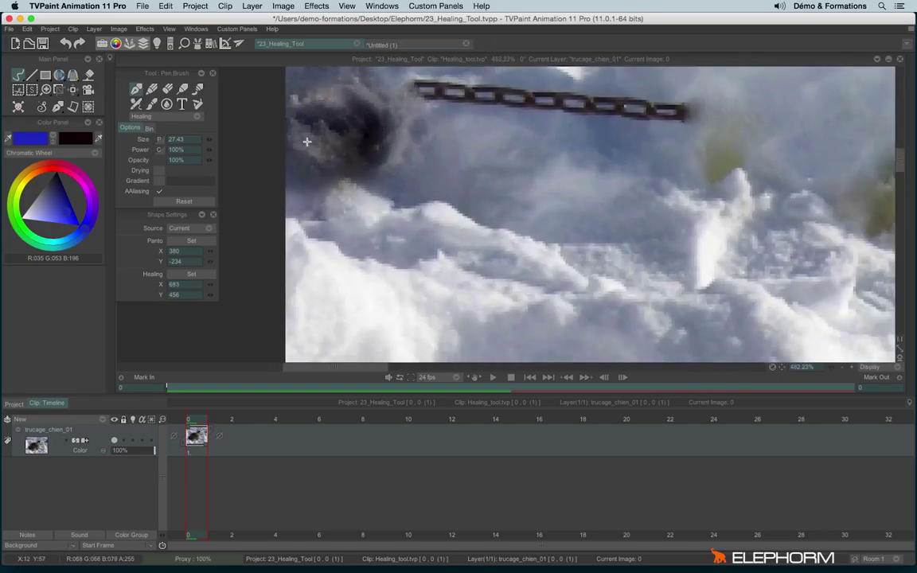
scroll(315, 177, down, 5)
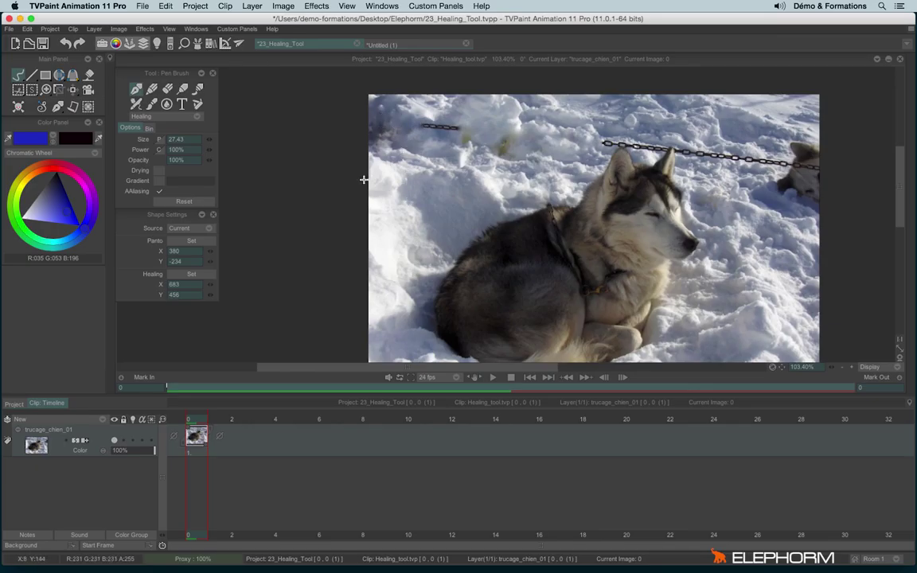
Set a new healing source on clean snow and heal out the chain's top-left end.
click(193, 277)
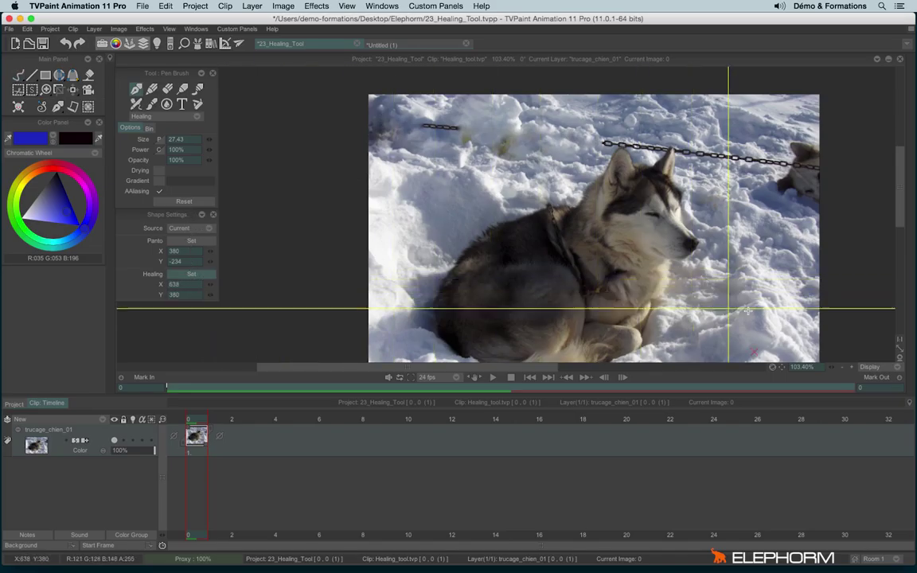
click(796, 294)
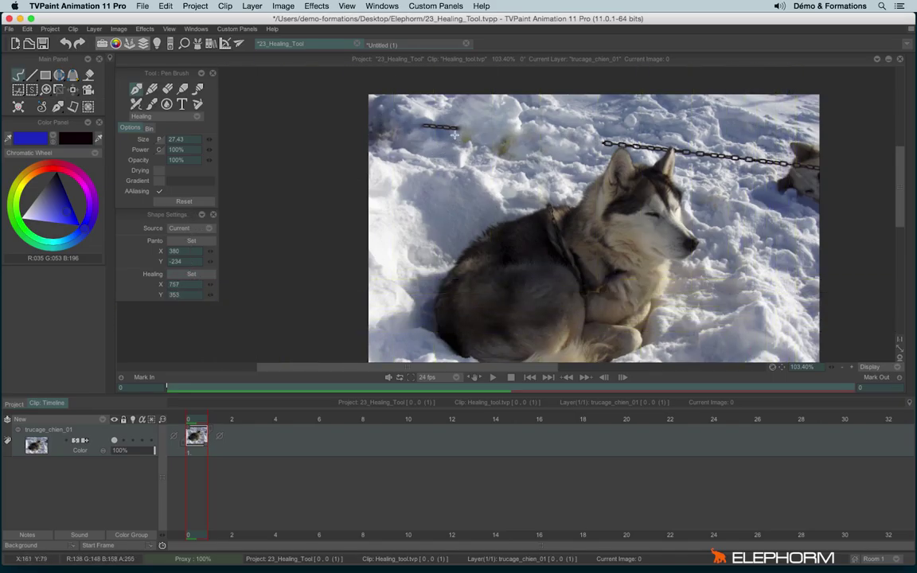
drag(423, 123, 460, 126)
scroll(525, 247, down, 4)
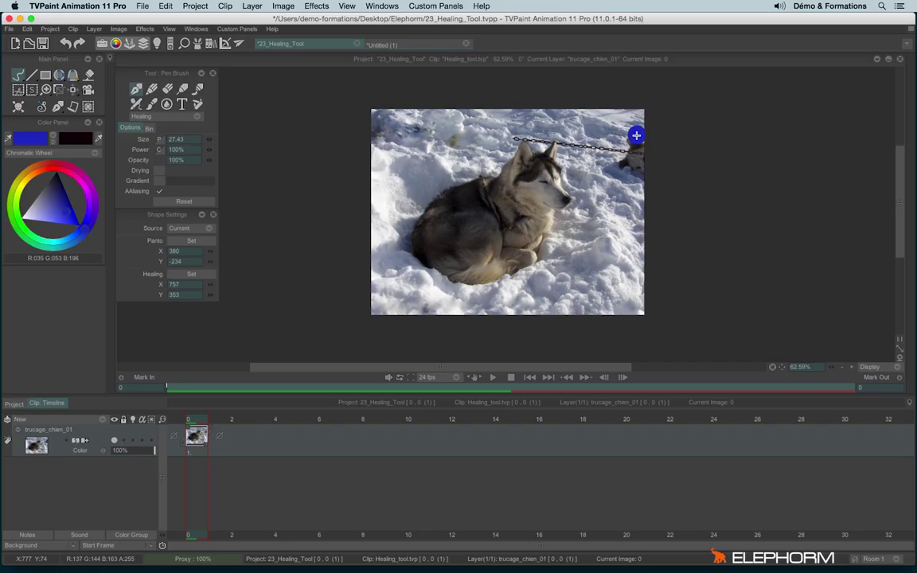
click(184, 119)
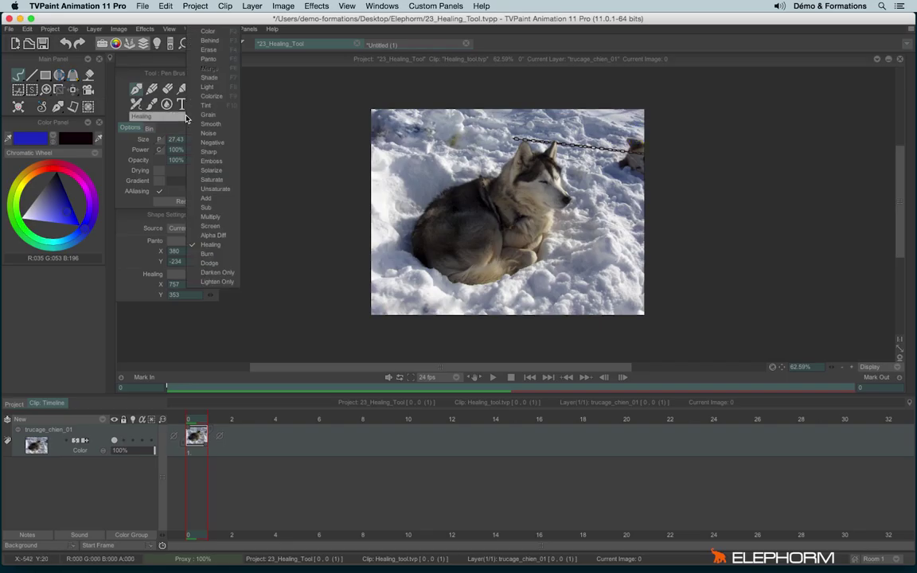
Select Burn, then Dodge, and test a dodge stroke on the dog before undoing it.
click(209, 255)
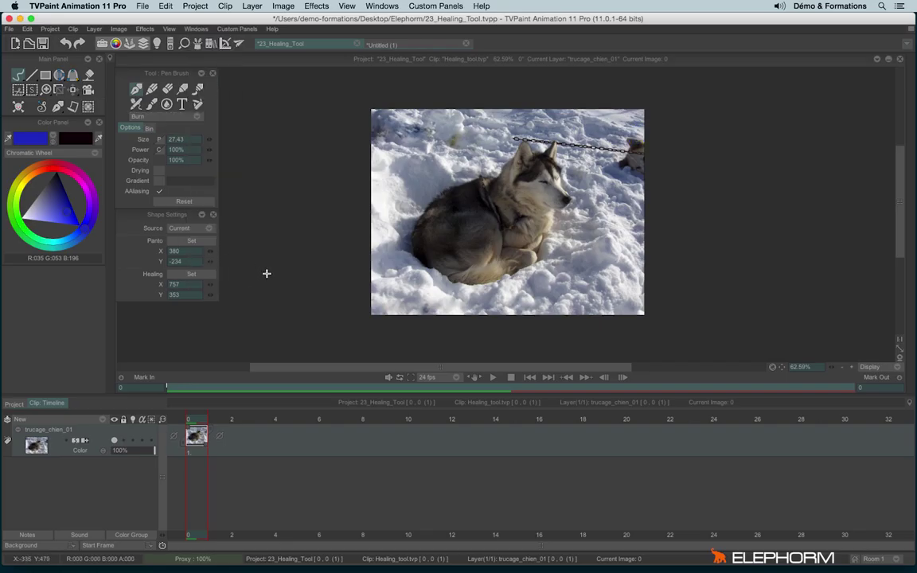
click(184, 116)
click(207, 262)
mouse_move(486, 197)
mouse_down()
mouse_move(557, 159)
mouse_move(517, 254)
mouse_up()
key(super+z)
Try Darken Only and Lighten Only strokes on the dog, undoing each.
click(184, 117)
click(188, 248)
mouse_move(472, 193)
mouse_down()
mouse_move(585, 151)
mouse_move(498, 283)
mouse_up()
key(super+z)
click(172, 116)
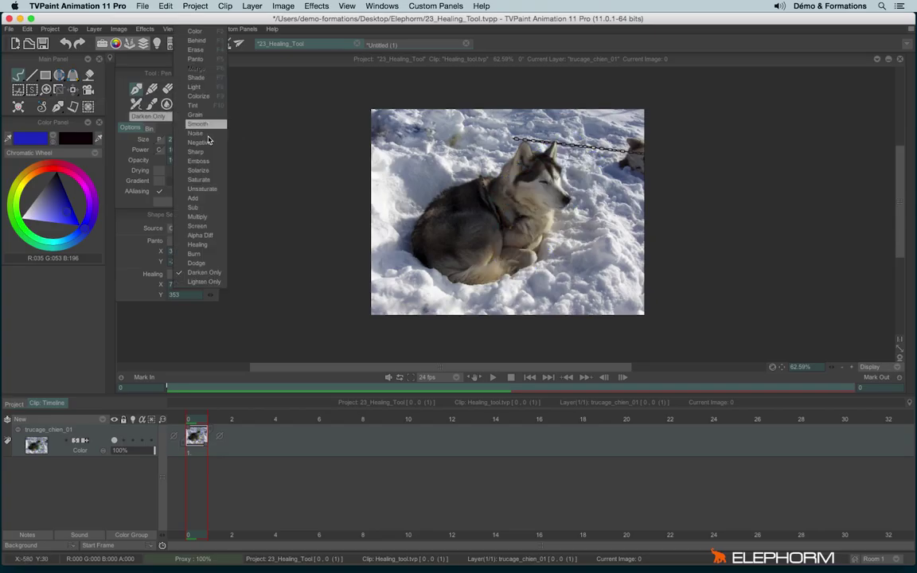
click(193, 263)
mouse_move(544, 163)
mouse_down()
mouse_move(470, 171)
mouse_move(512, 166)
mouse_move(450, 228)
mouse_move(434, 191)
mouse_up()
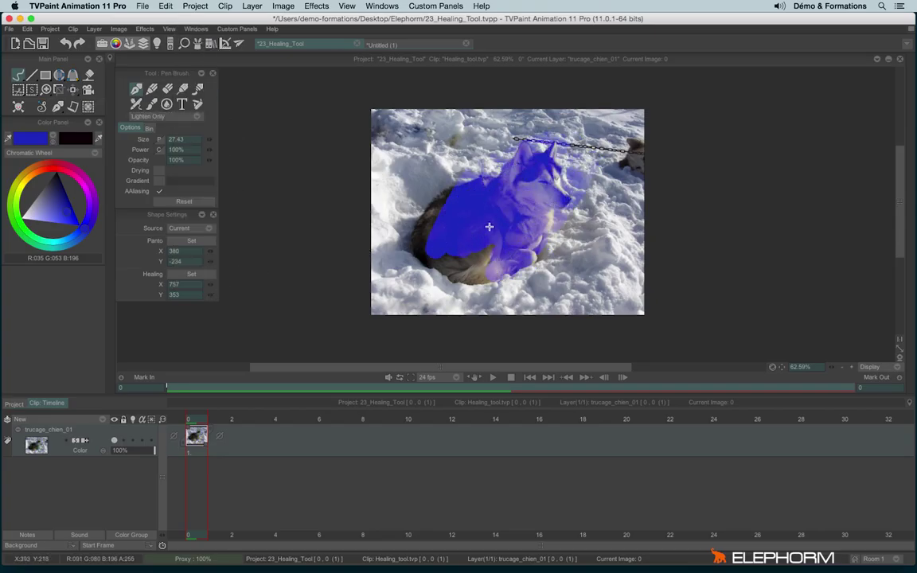
key(super+z)
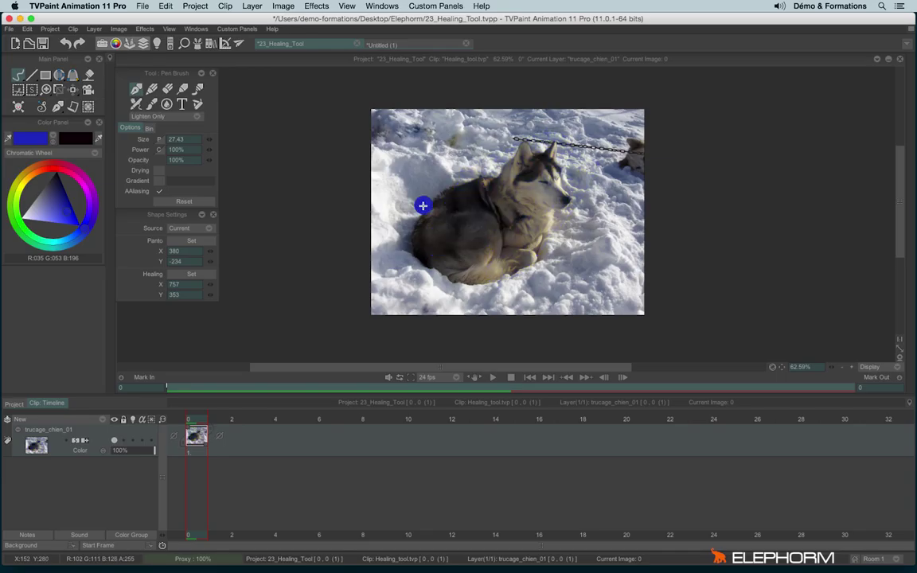
Switch to the special brush in Smear mode, smear the dog's lower right, then undo.
click(167, 89)
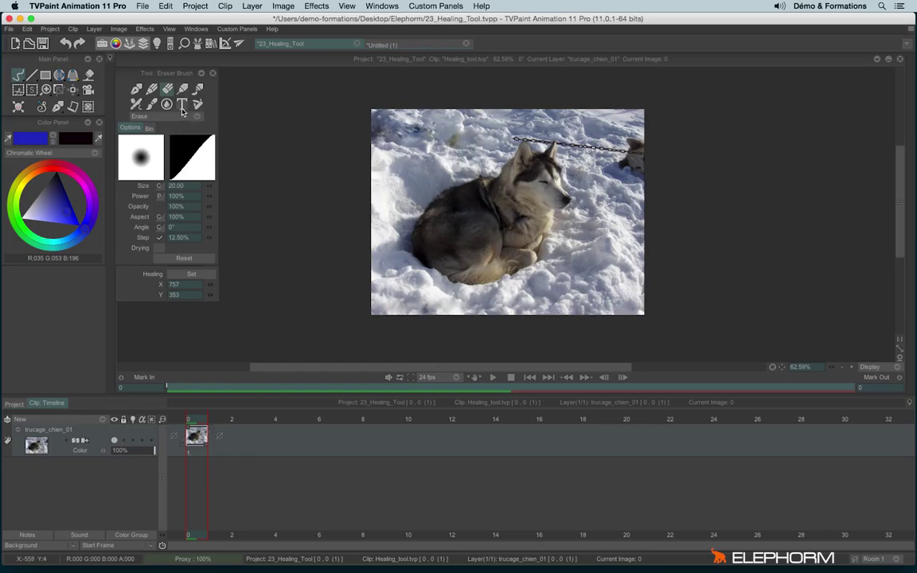
click(198, 89)
click(199, 117)
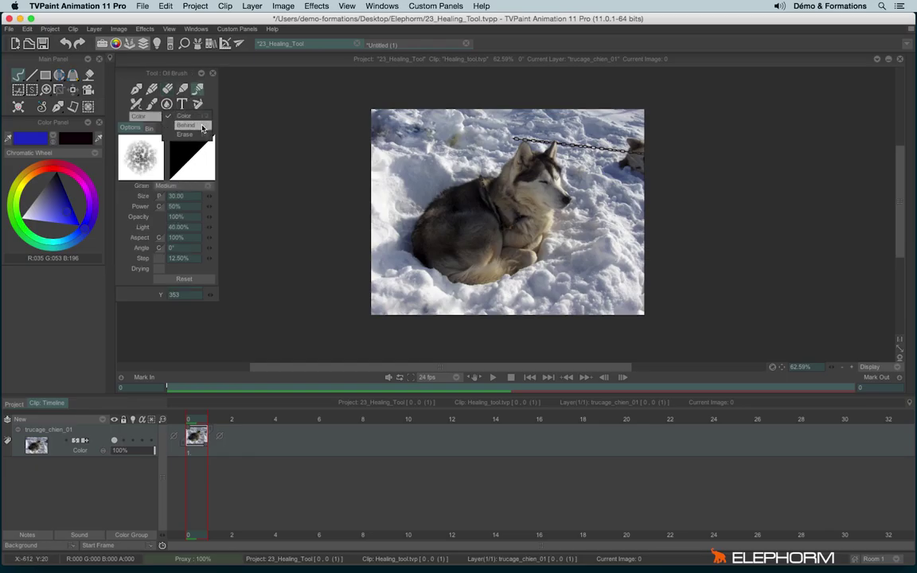
click(167, 104)
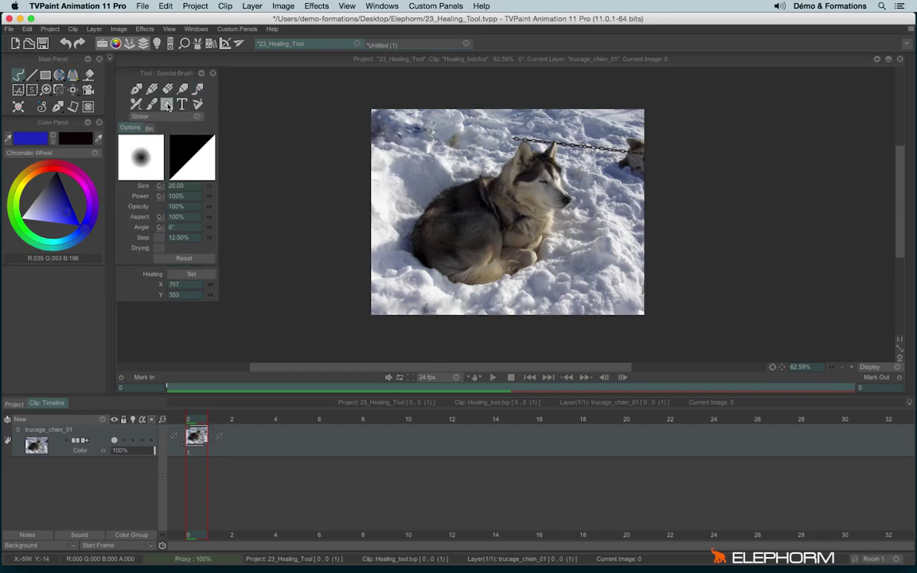
click(150, 116)
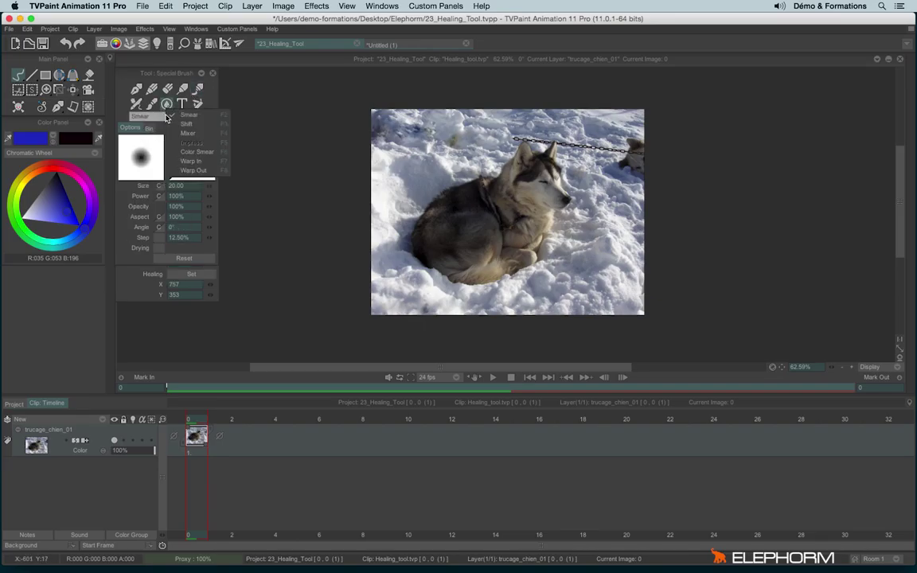
click(207, 119)
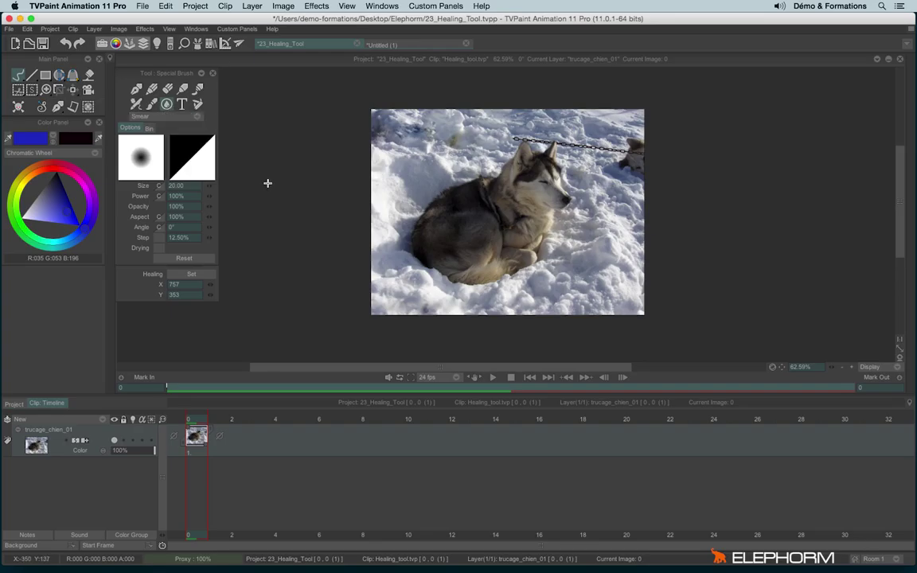
mouse_move(581, 238)
mouse_down()
mouse_move(540, 243)
mouse_move(522, 261)
mouse_move(560, 238)
mouse_move(514, 263)
mouse_move(495, 285)
mouse_up()
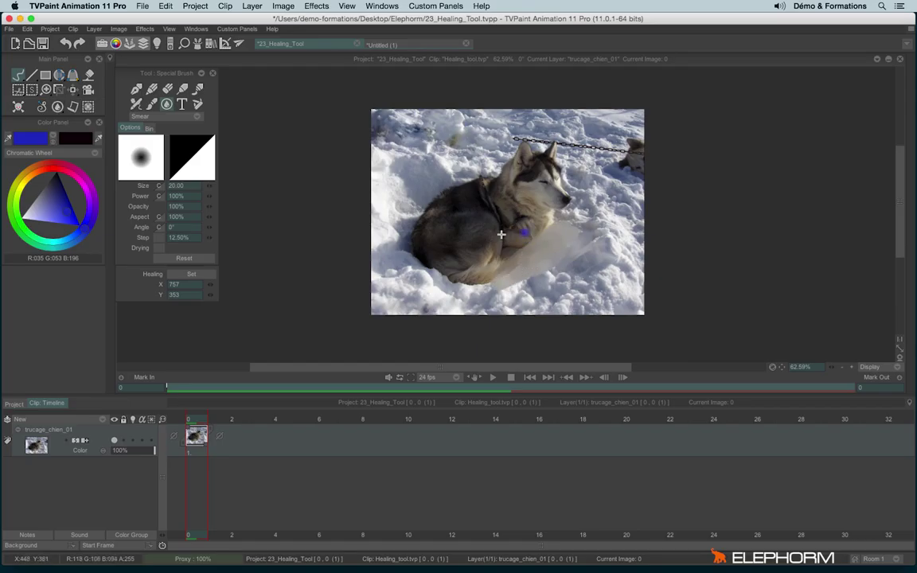
key(super+z)
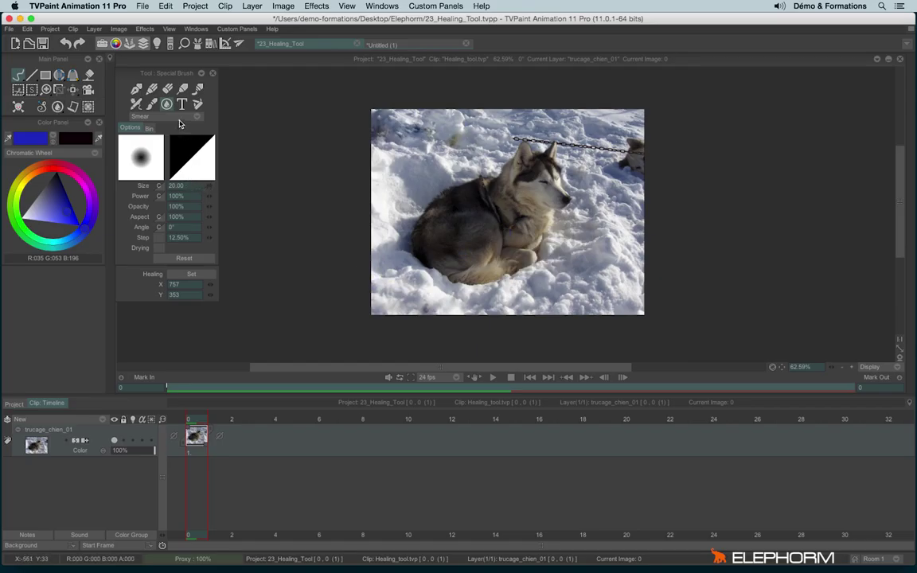
Try Shift and Mixer strokes on the dog's head and body, undoing each.
click(168, 116)
click(235, 139)
mouse_move(532, 246)
mouse_down()
mouse_move(509, 191)
mouse_move(454, 135)
mouse_up()
key(super+z)
click(167, 116)
click(187, 125)
mouse_move(548, 183)
mouse_down()
mouse_move(497, 163)
mouse_move(460, 248)
mouse_move(470, 171)
mouse_move(587, 183)
mouse_move(591, 199)
mouse_move(570, 206)
mouse_move(588, 177)
mouse_up()
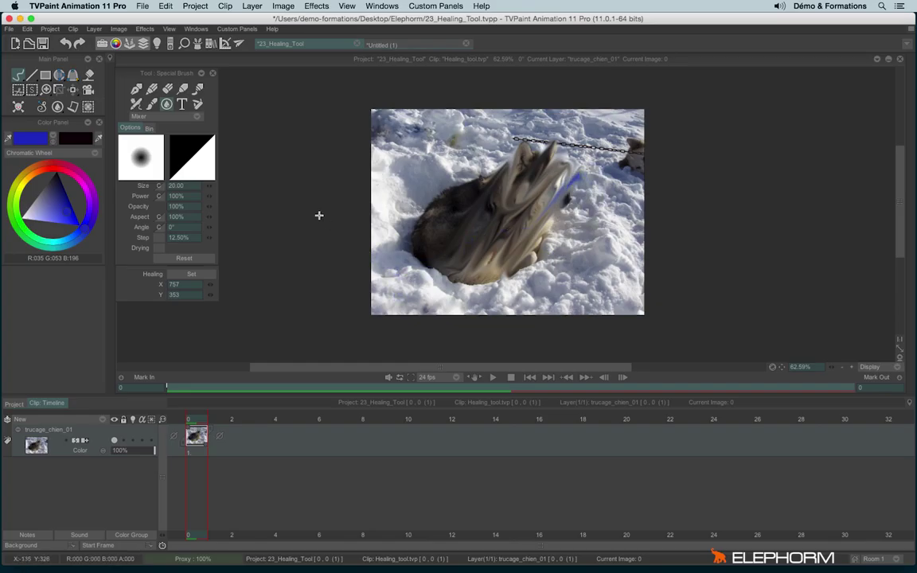
key(super+z)
Test and undo Color Smear, paint Warp In streaks across the dog, then select Warp Out.
click(171, 118)
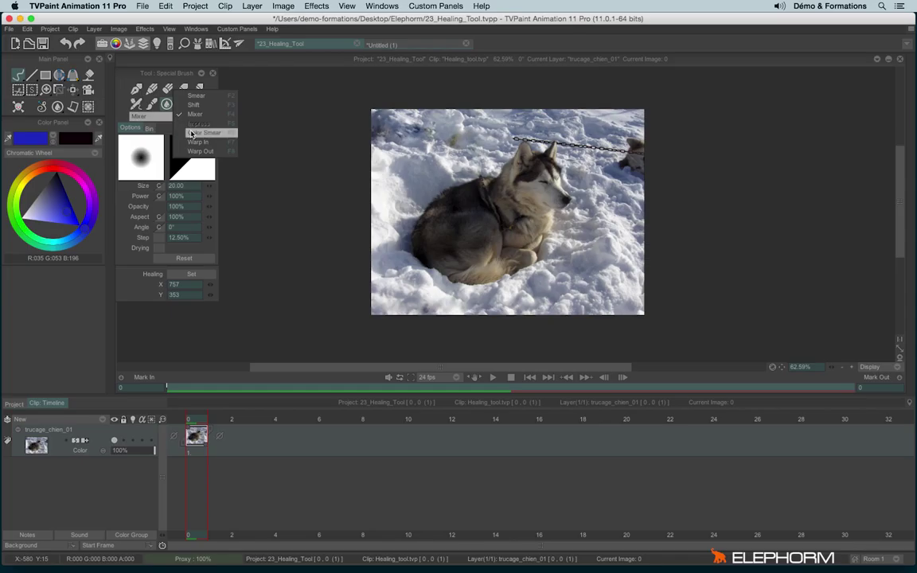
click(191, 134)
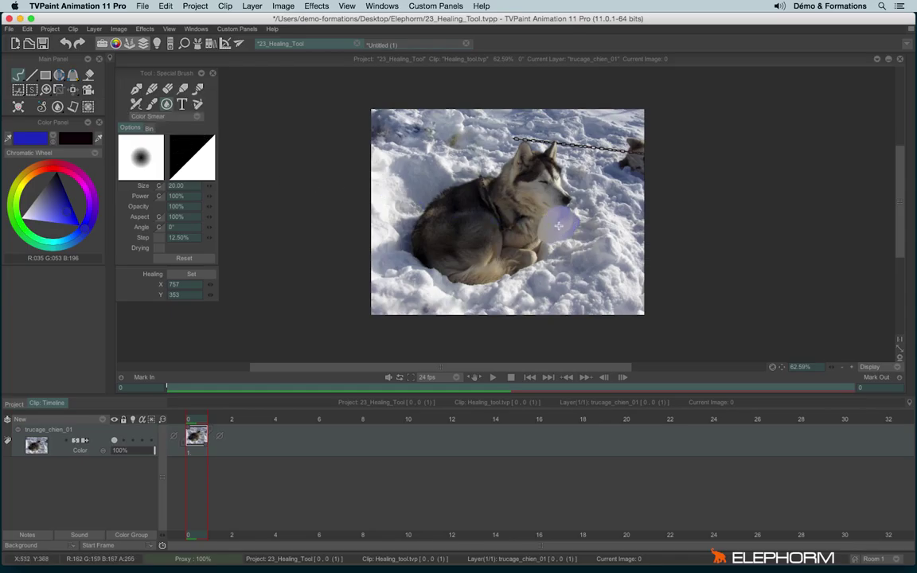
mouse_move(559, 226)
mouse_down()
mouse_move(556, 190)
mouse_move(577, 205)
mouse_move(564, 231)
mouse_up()
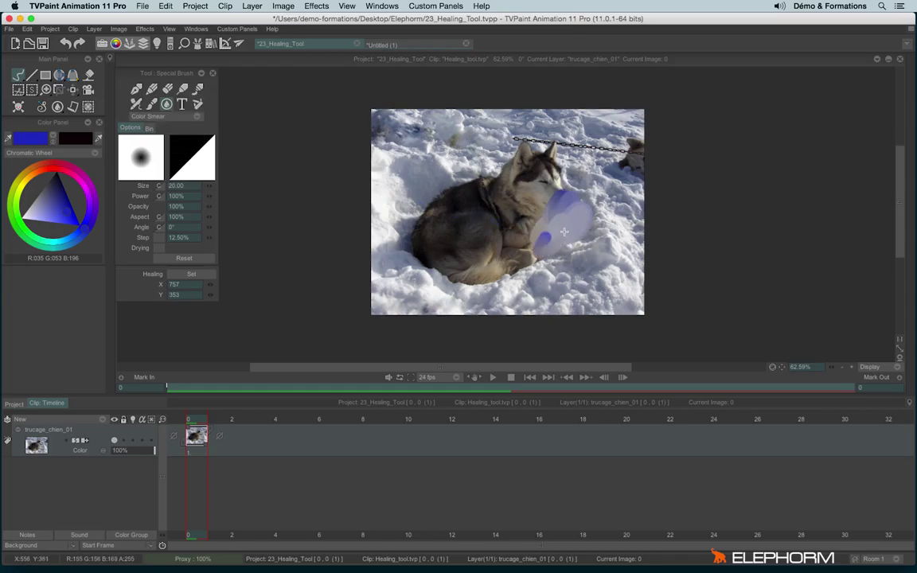
key(super+z)
key(super+z)
key(super+z)
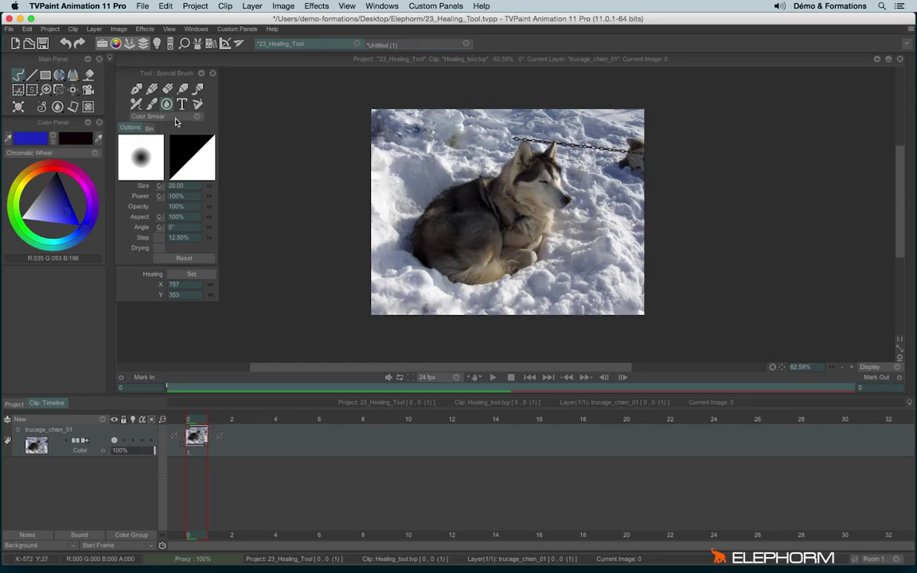
click(176, 118)
click(223, 126)
mouse_move(472, 242)
mouse_down()
mouse_move(514, 214)
mouse_move(446, 271)
mouse_up()
click(176, 116)
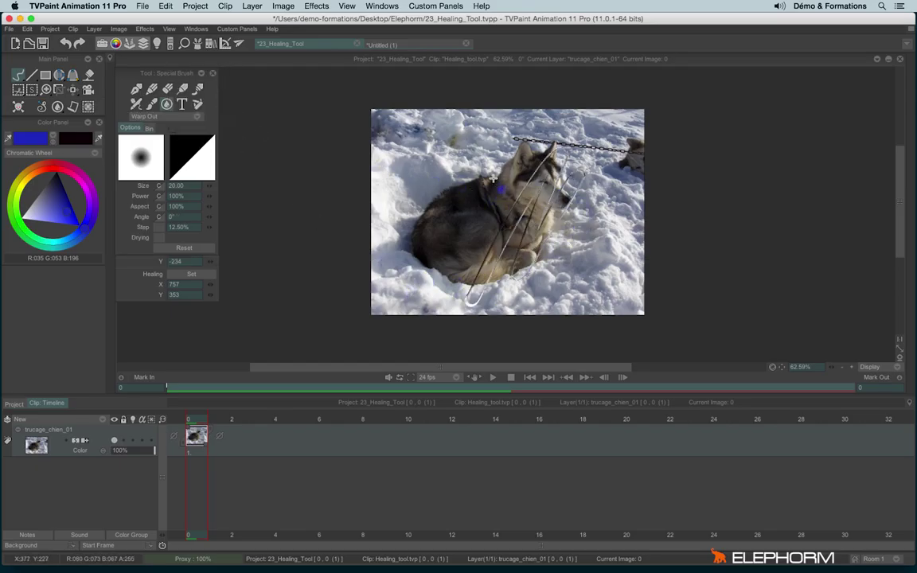